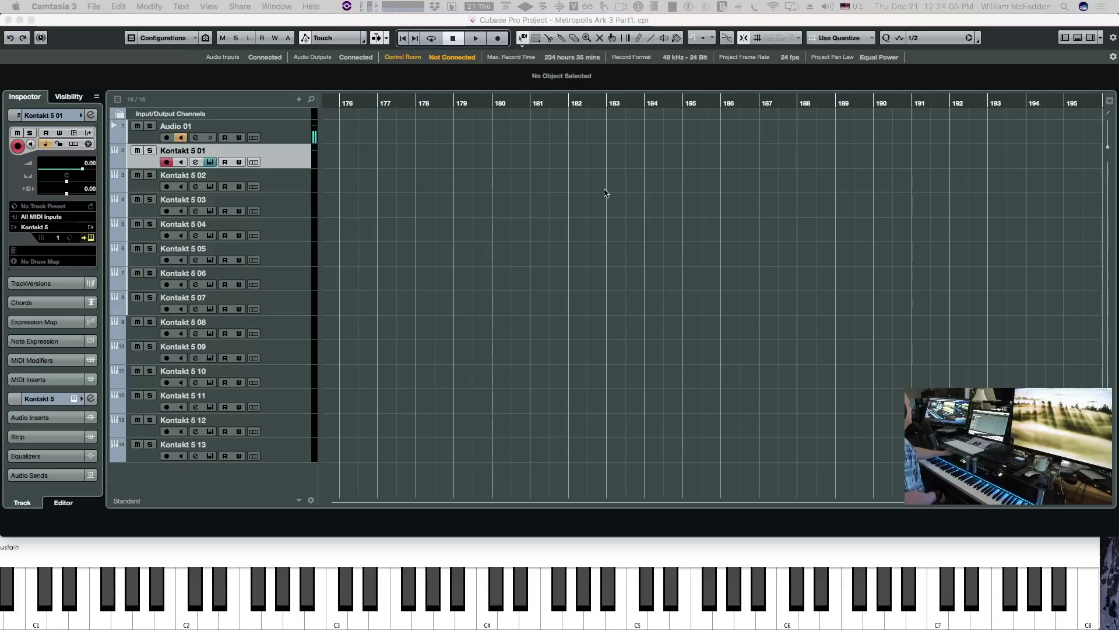
Show the library browser in Kontakt 5 01's instrument window and browse the Metropolis Ark 3 instruments to the Multi Articulations folder.
left_click(622, 264)
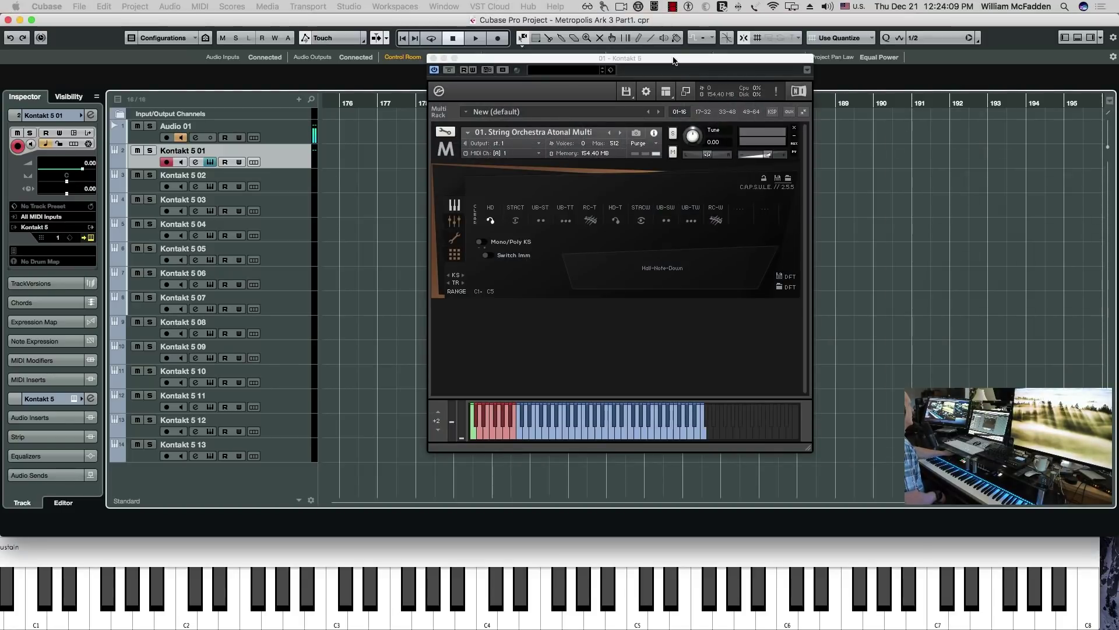
left_click(674, 61)
left_click_drag(673, 61, 659, 75)
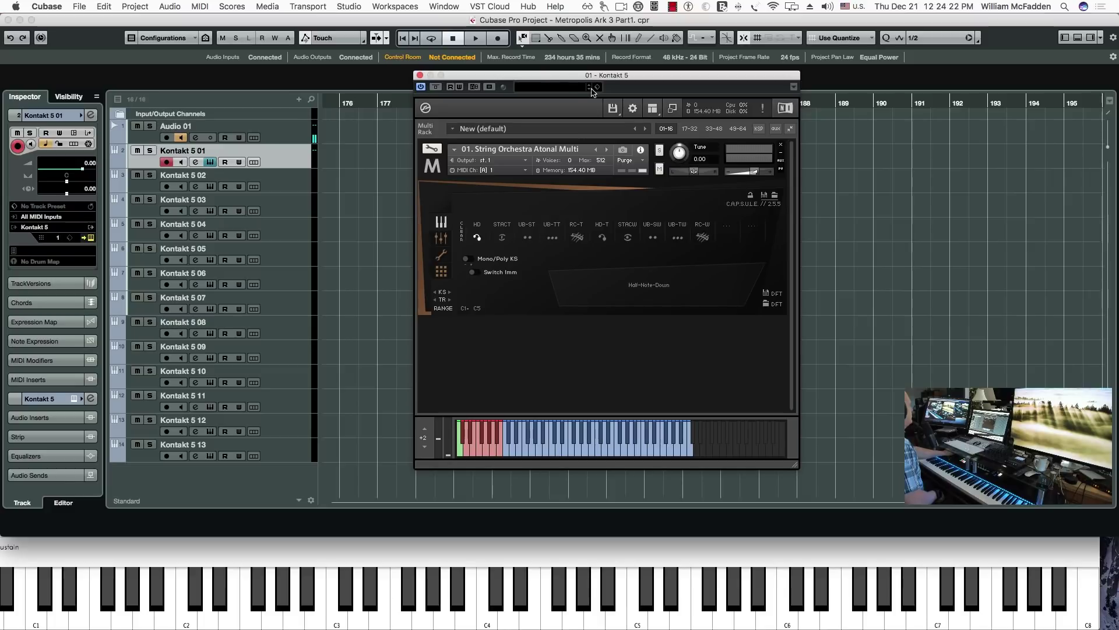
left_click(651, 113)
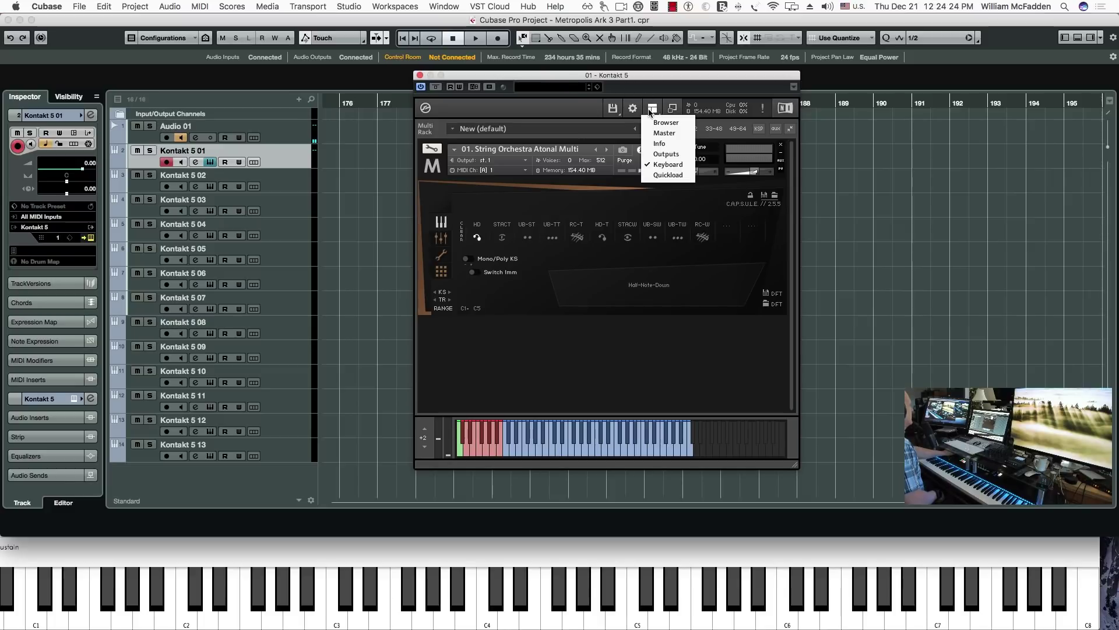
left_click(661, 120)
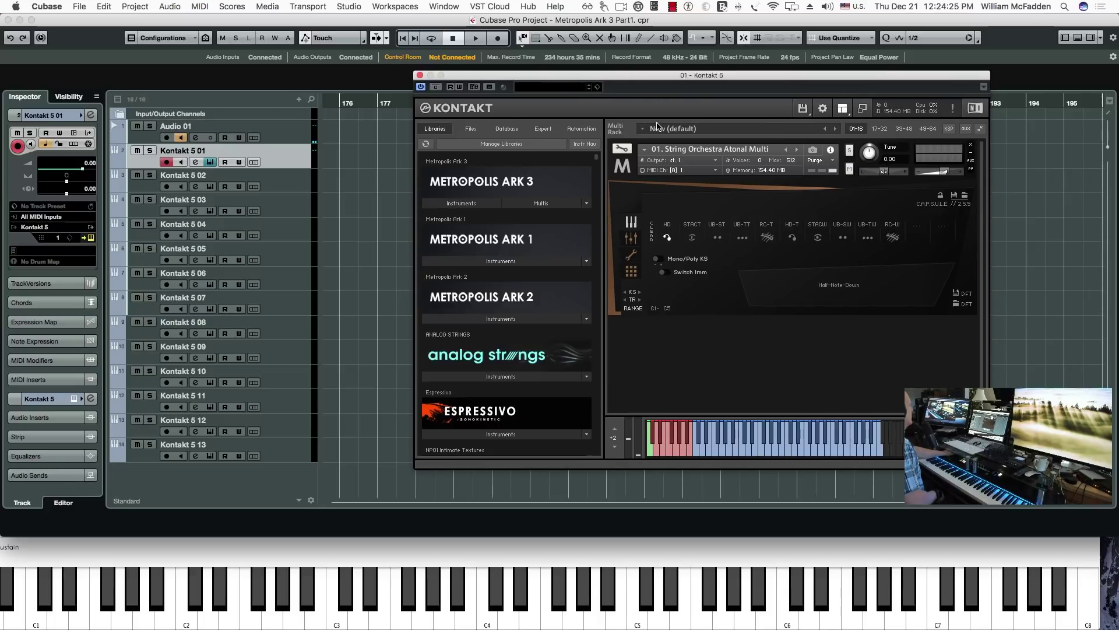
left_click(469, 206)
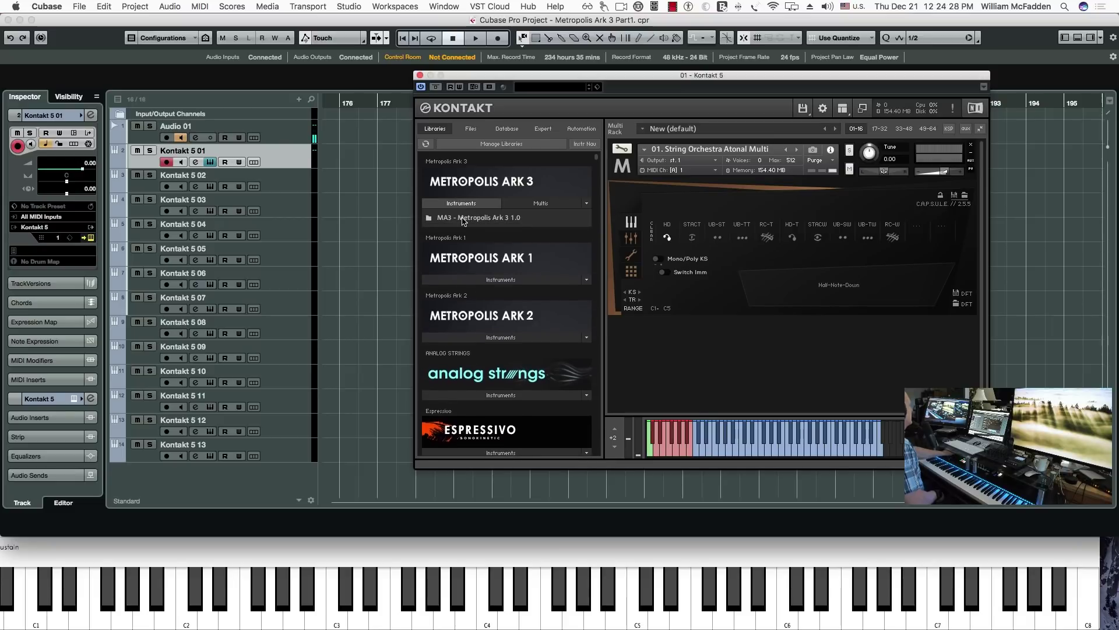
left_click(462, 218)
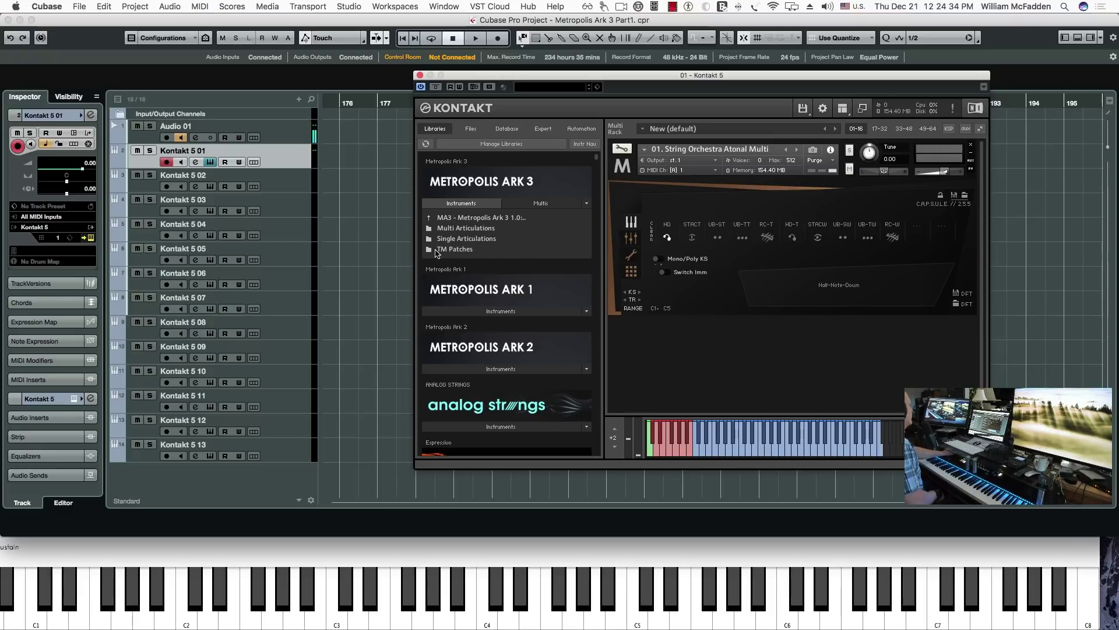
double_click(462, 231)
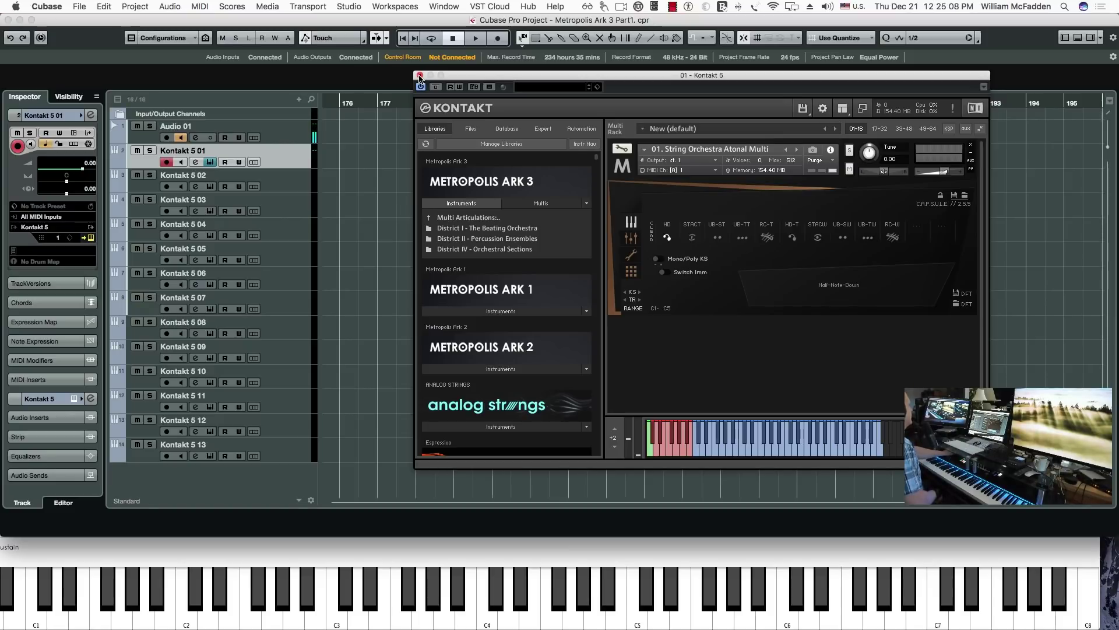
Move the Kontakt window closer to the track list and hide its library browser.
left_click_drag(505, 78, 433, 61)
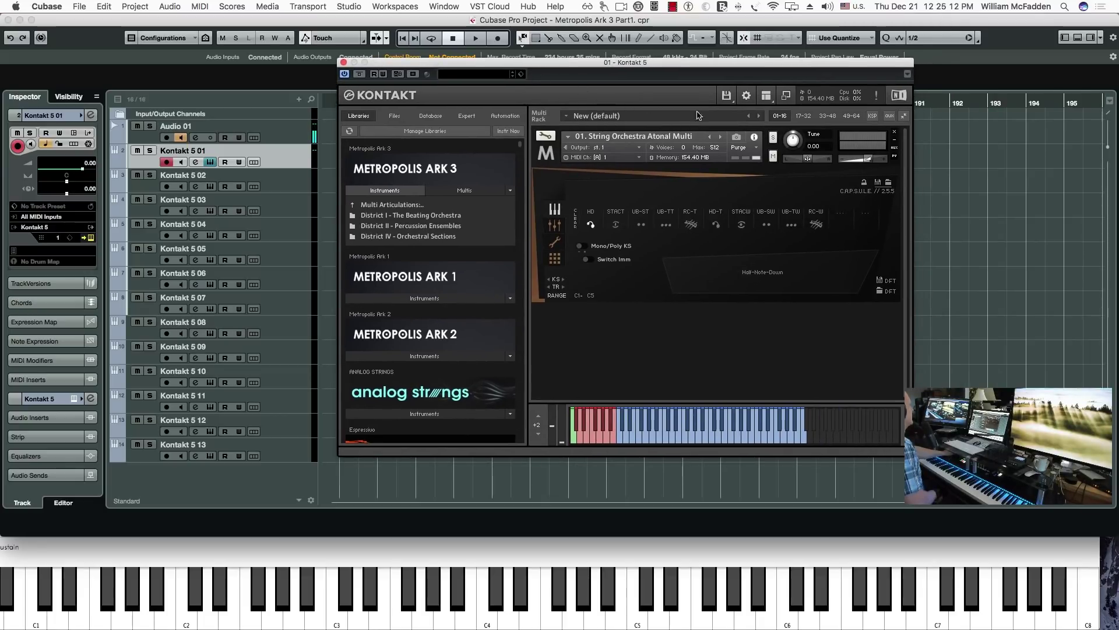
left_click(767, 96)
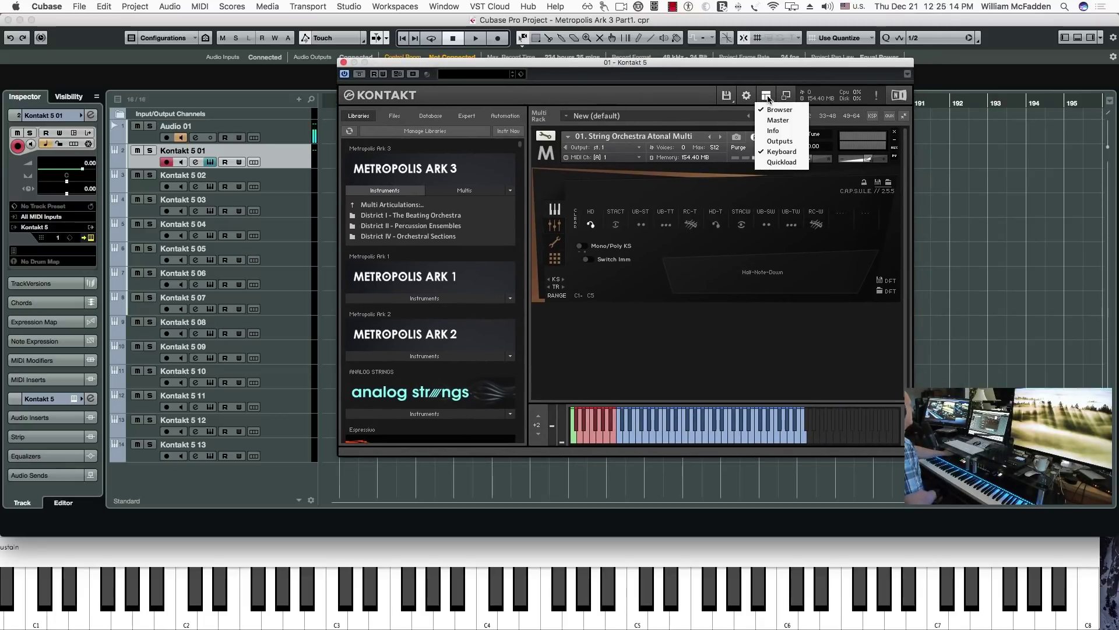
left_click(769, 109)
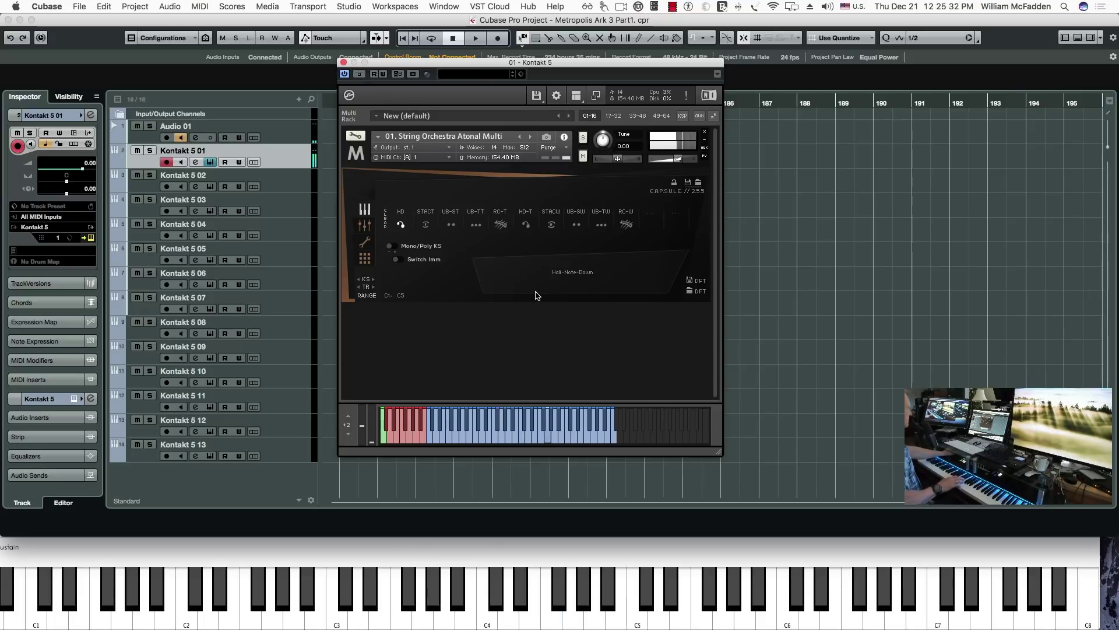
Audition the String Orchestra Atonal Multi articulations in turn, from STACT through to RC-W.
left_click(424, 227)
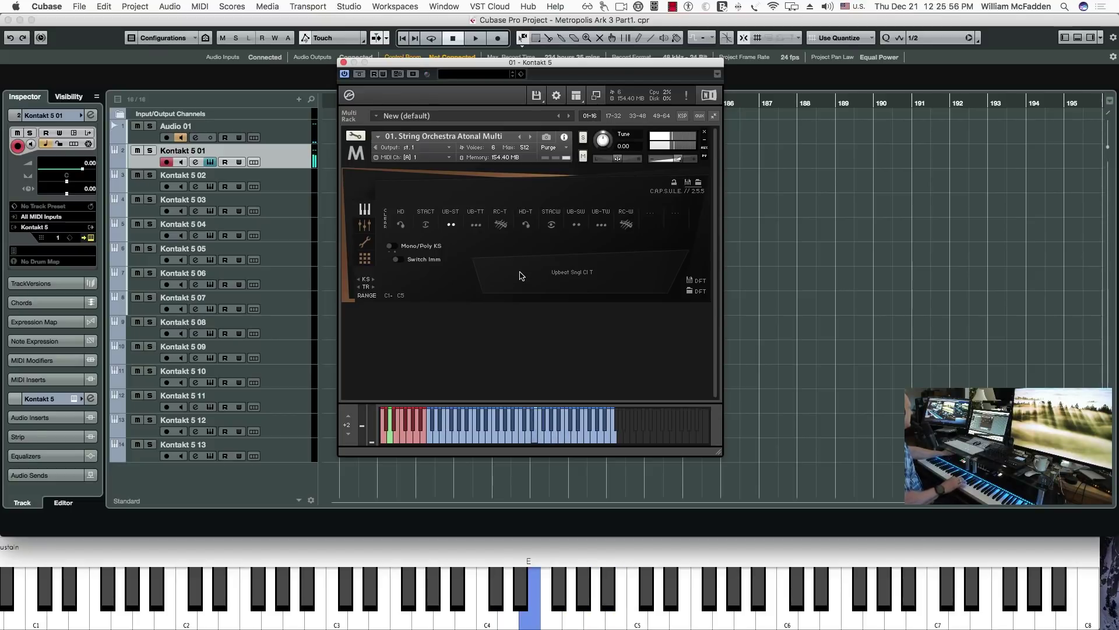
left_click(475, 225)
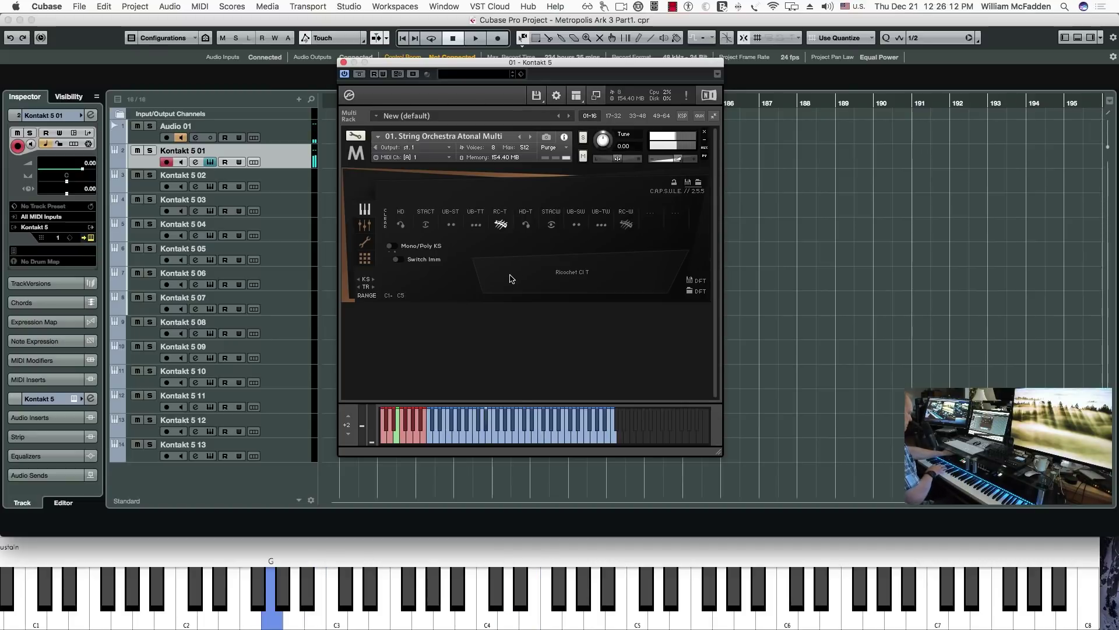
left_click(524, 226)
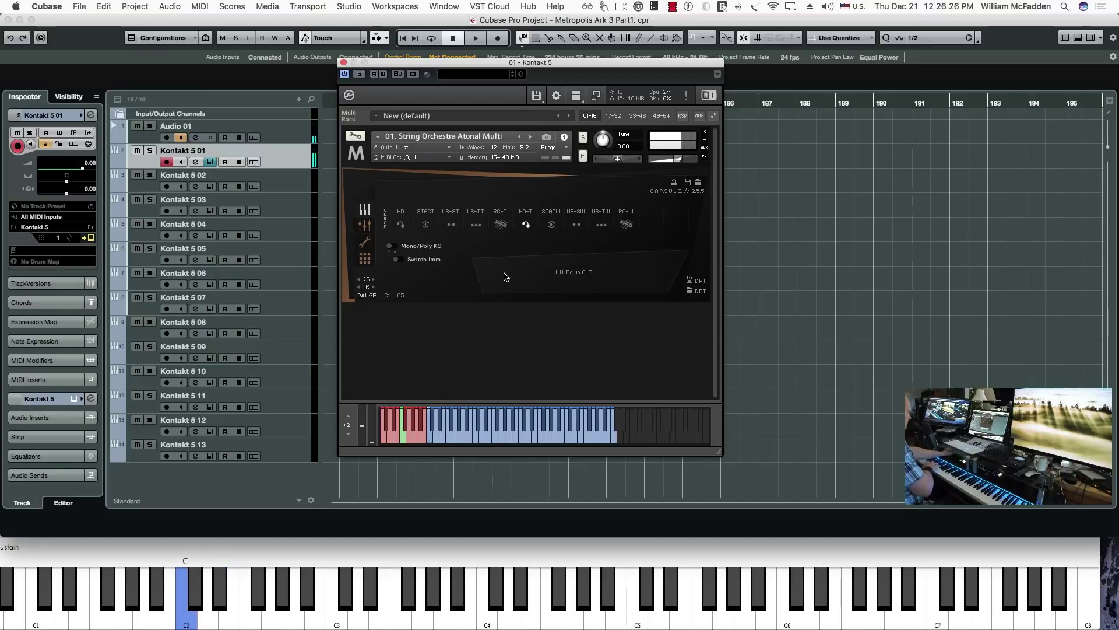
left_click(551, 226)
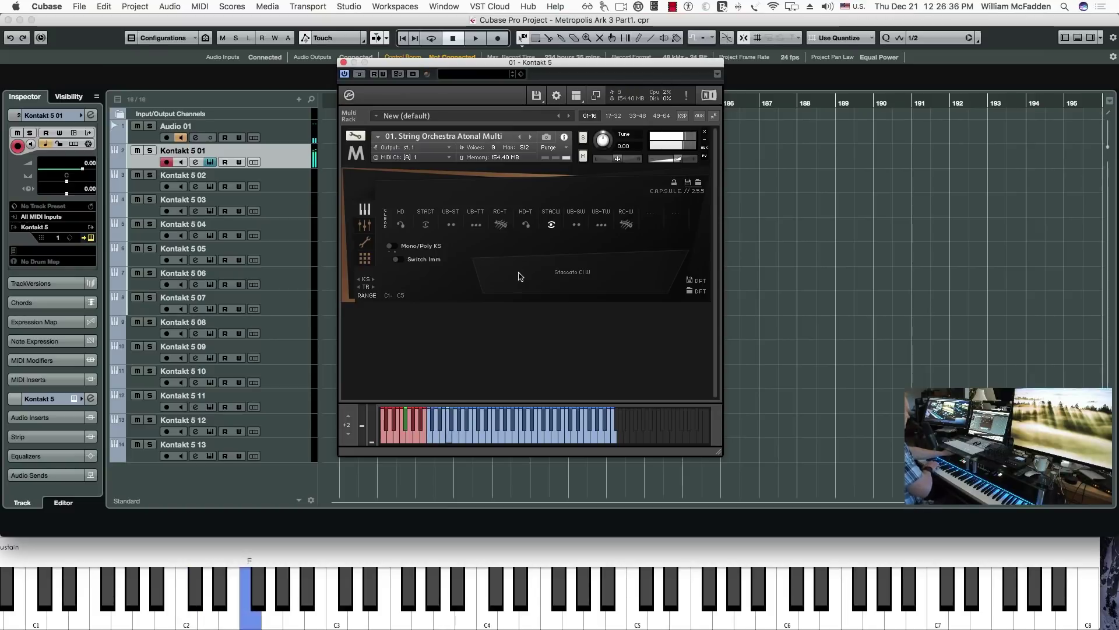
left_click(578, 230)
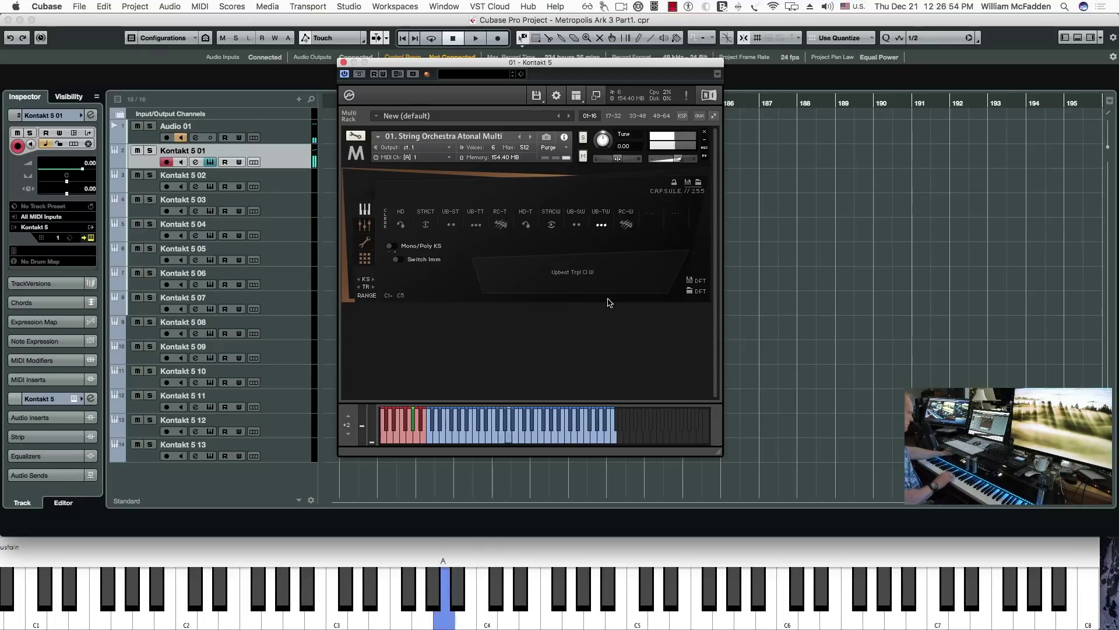
left_click(627, 226)
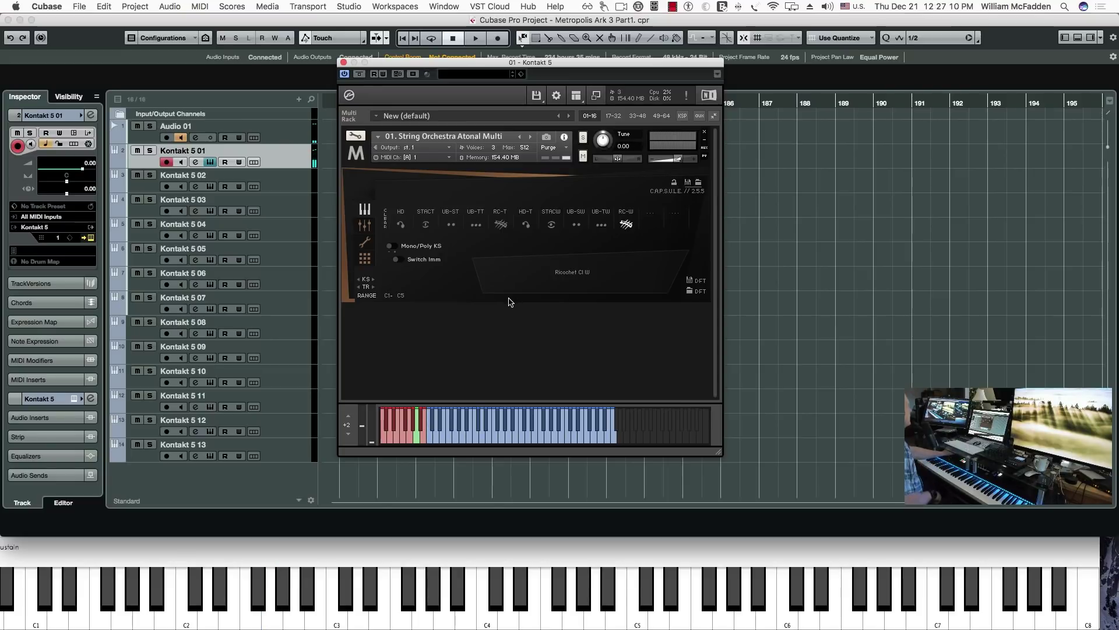
Select track Kontakt 5 02 and open its Kontakt instrument window over the arrangement in place of the first one.
left_click(297, 189)
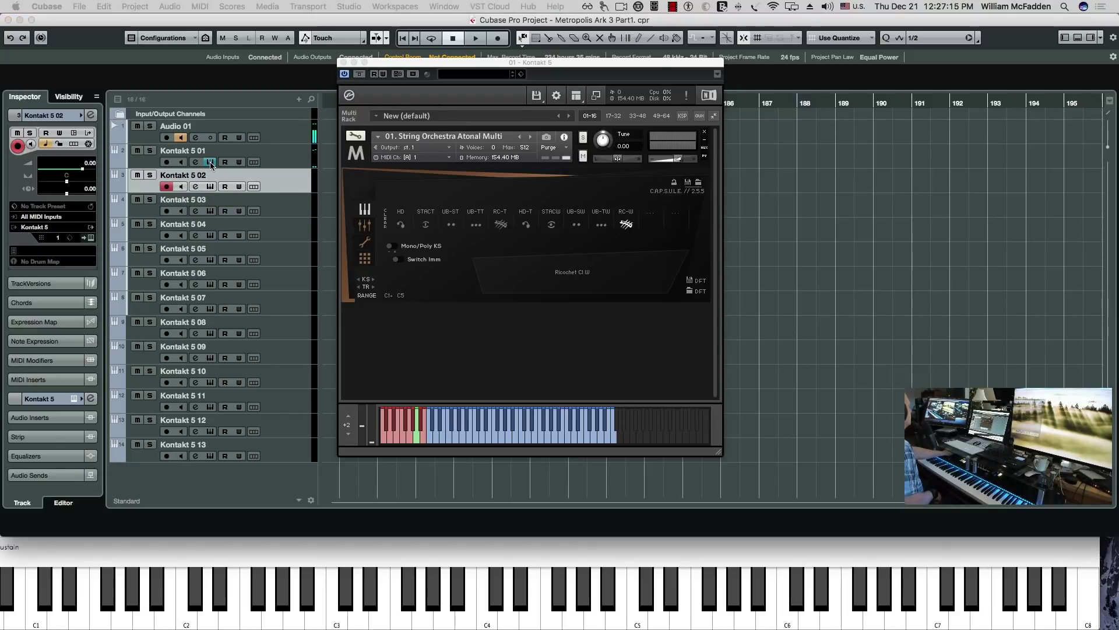
left_click(209, 186)
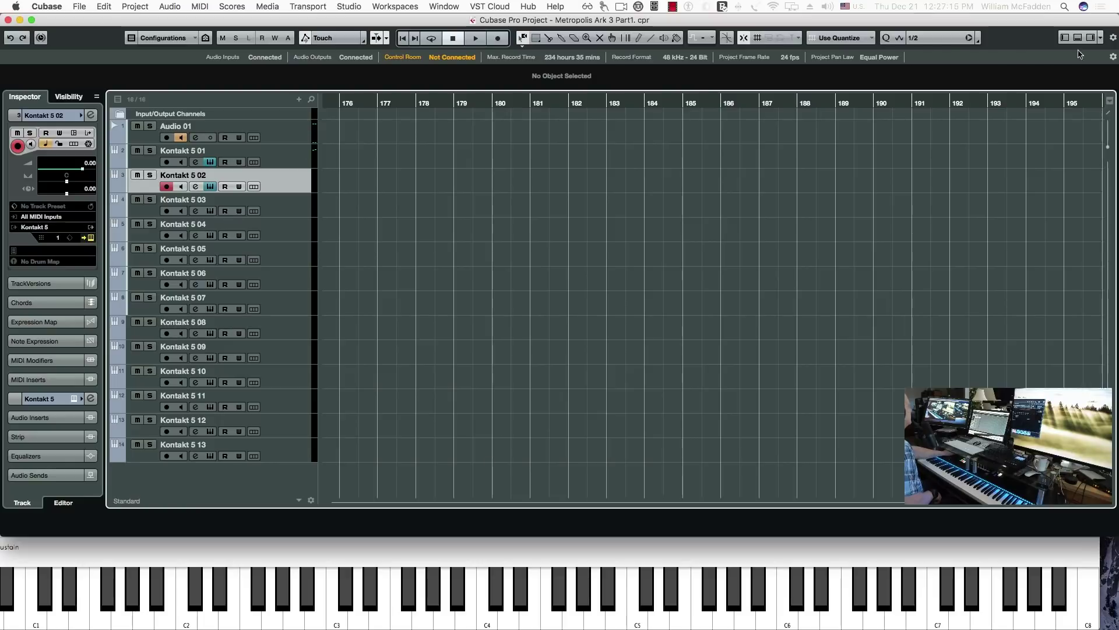
left_click_drag(1118, 108, 636, 90)
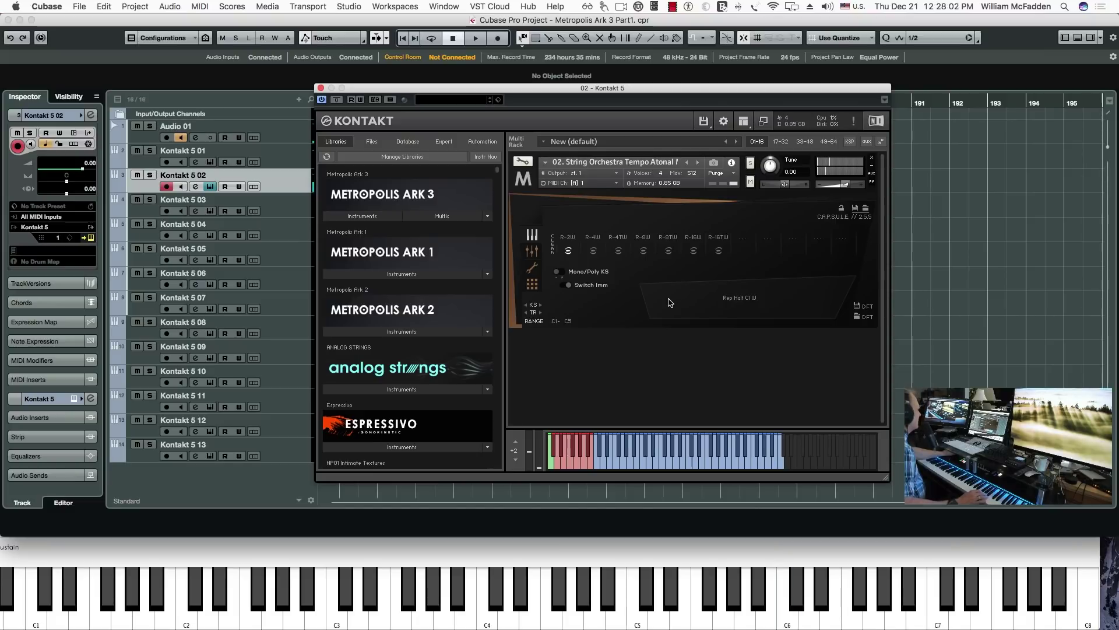
Audition the repetition articulations of the String Orchestra Tempo Atonal patch, from R-4W through to R-16TW.
left_click(594, 251)
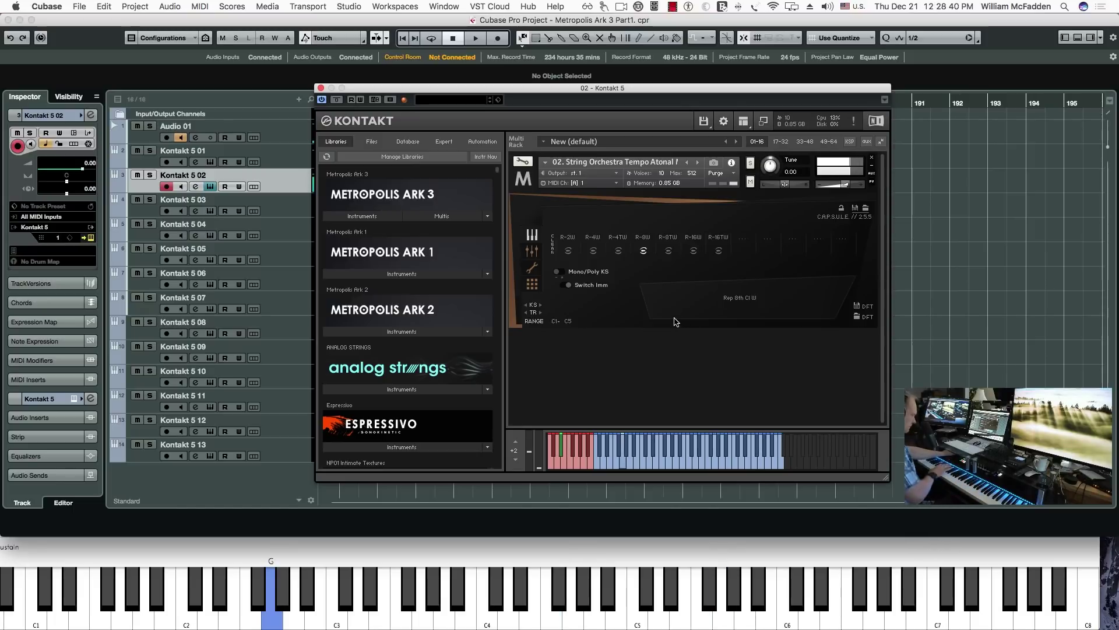
left_click(669, 255)
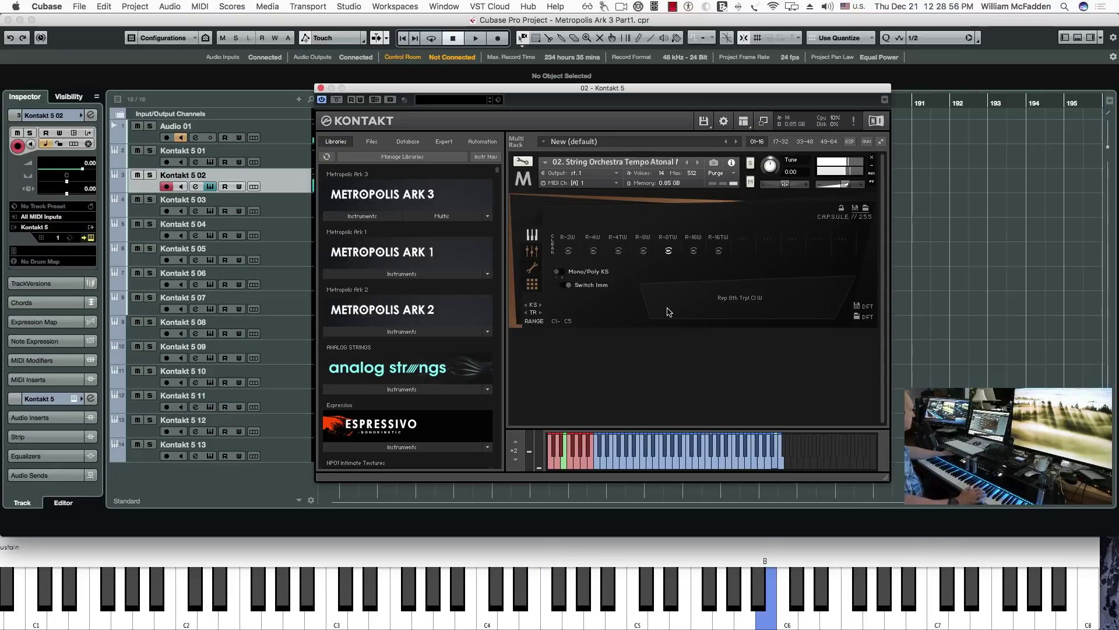
left_click(693, 251)
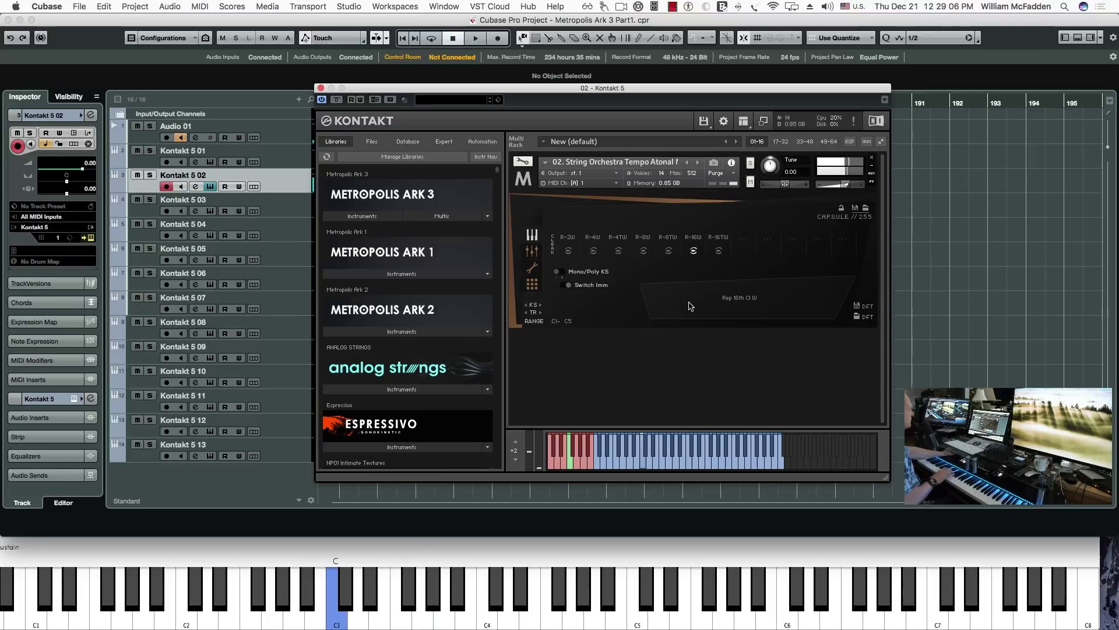
left_click(718, 251)
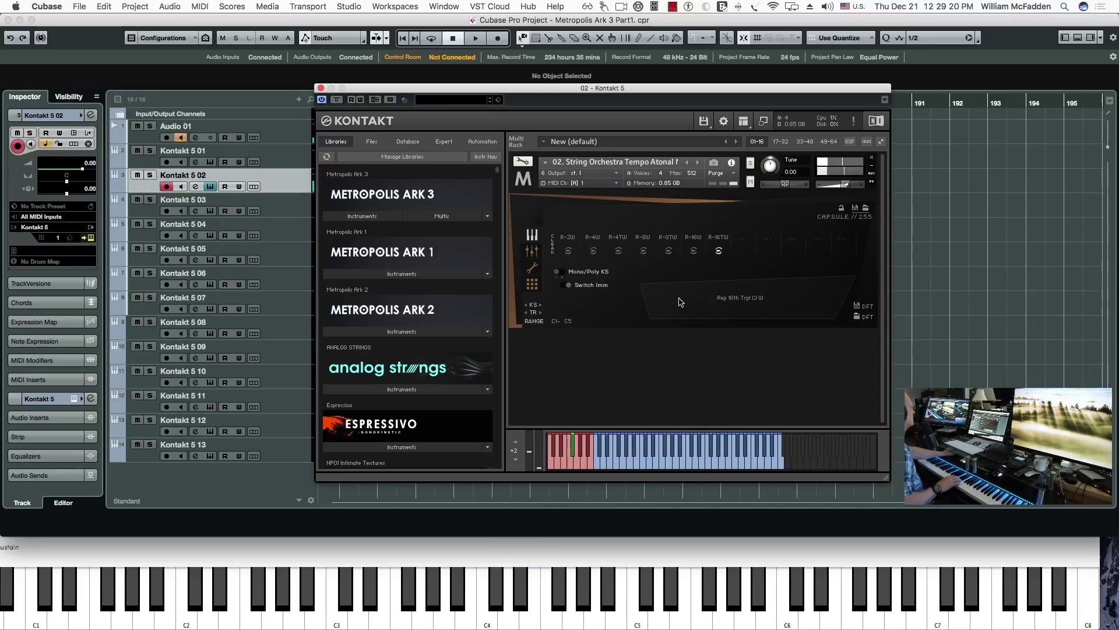
Close Kontakt 5 02's instrument window and open the one for track Kontakt 5 03.
left_click(298, 216)
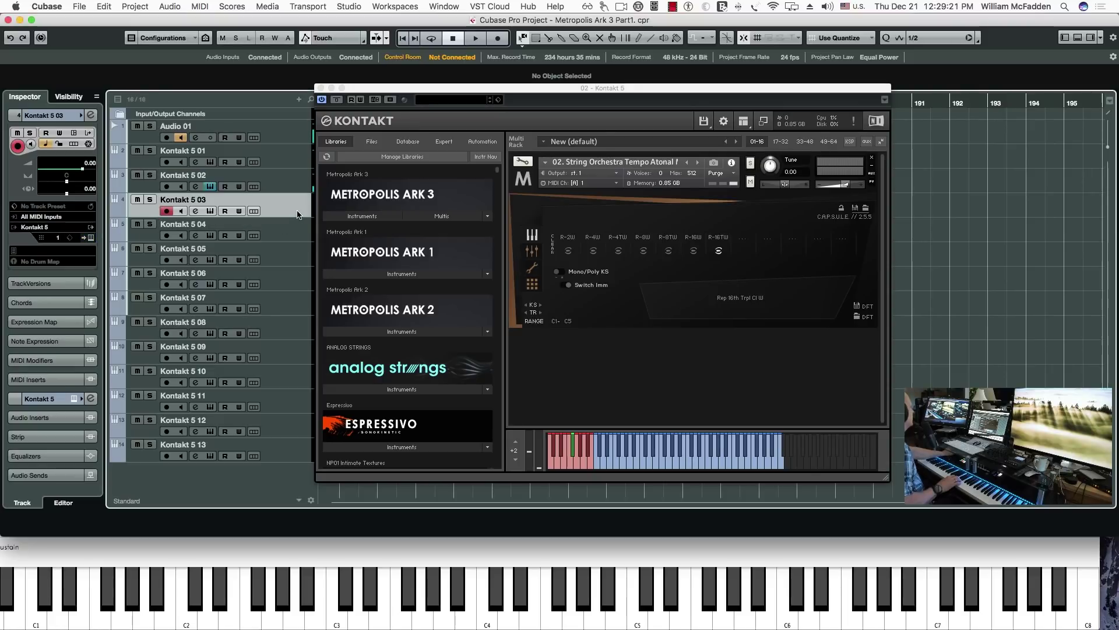
left_click(320, 87)
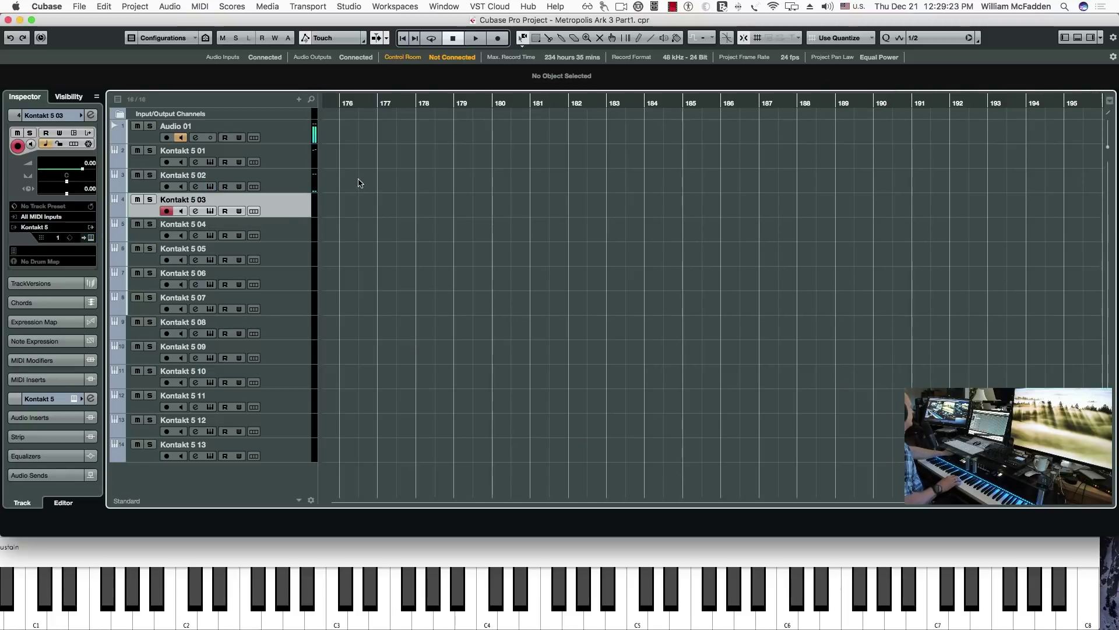
left_click(210, 212)
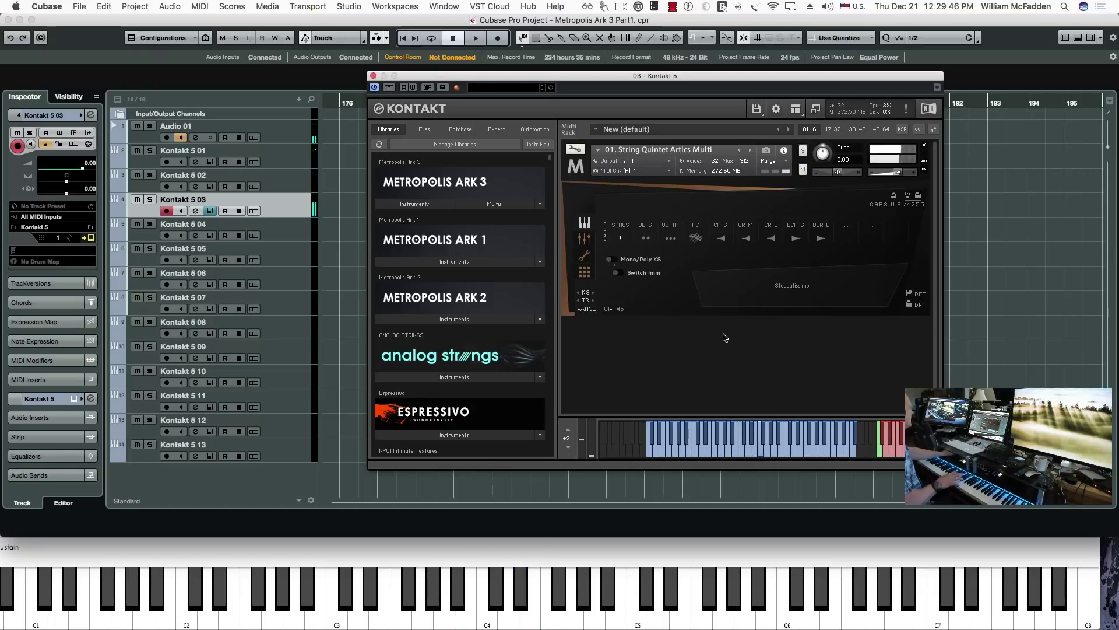
Audition the String Quintet Artics Multi articulations in turn, from UB-S through the crescendos to DCR-L.
left_click(646, 239)
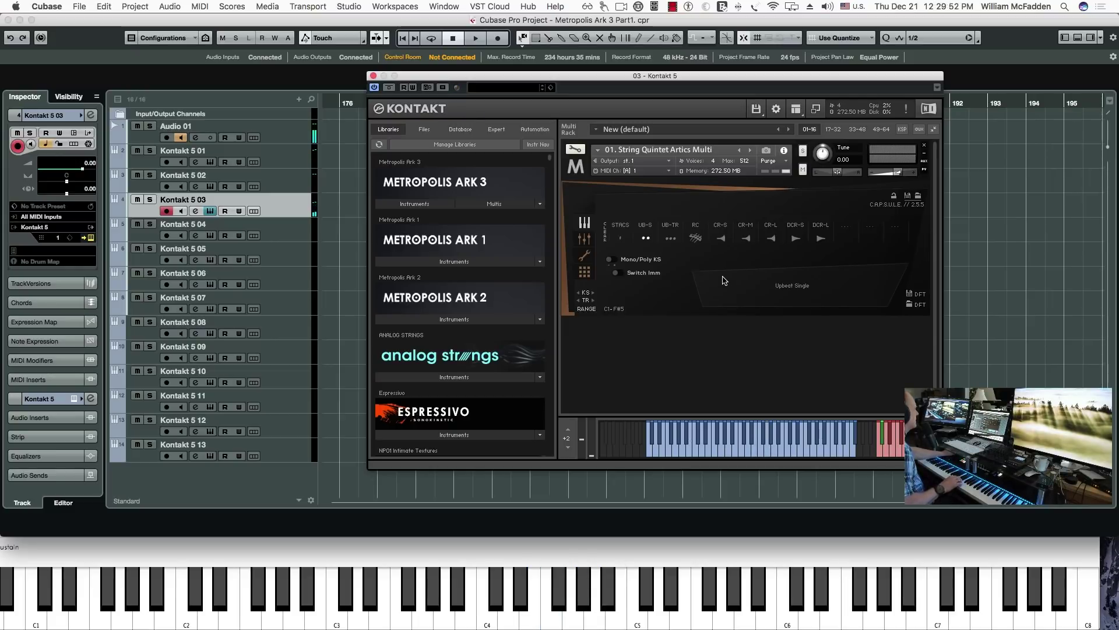
left_click(671, 239)
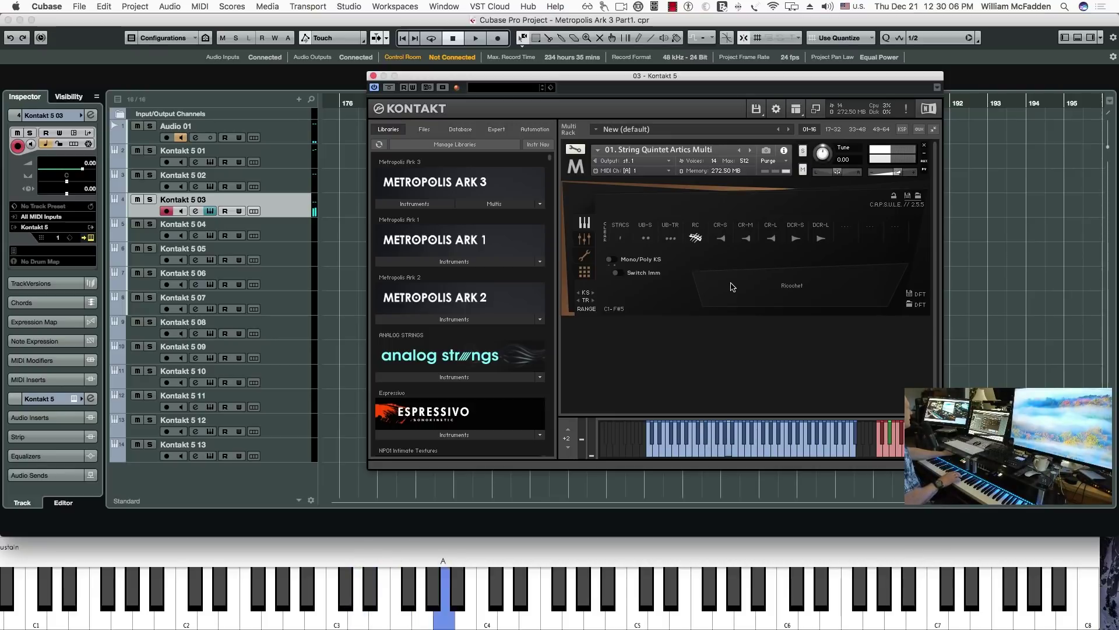
left_click(721, 238)
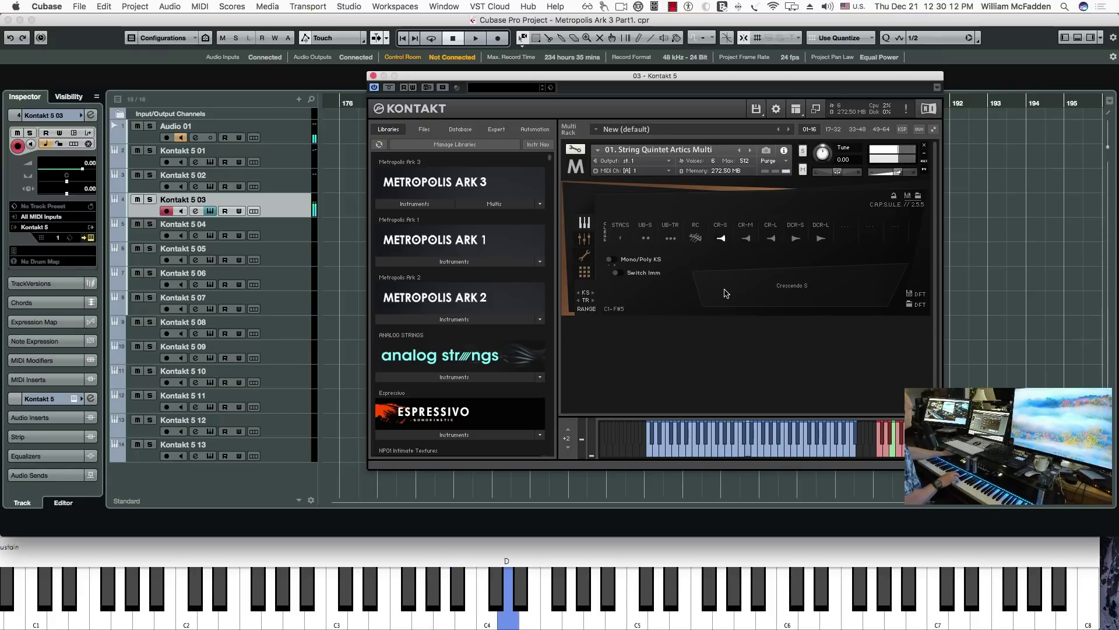
left_click(745, 237)
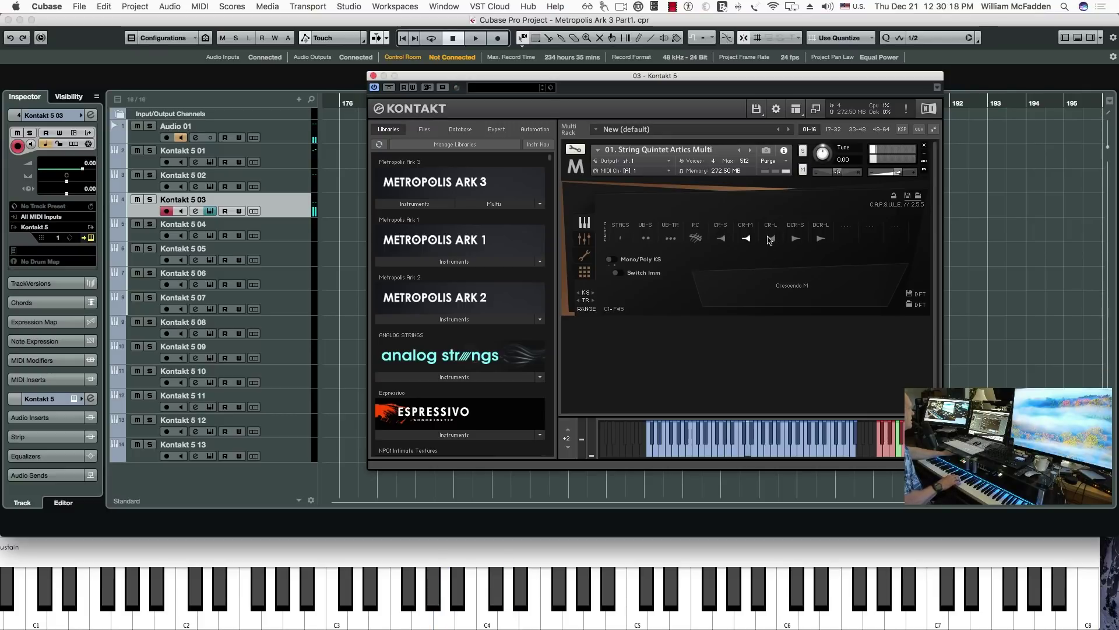
left_click(771, 239)
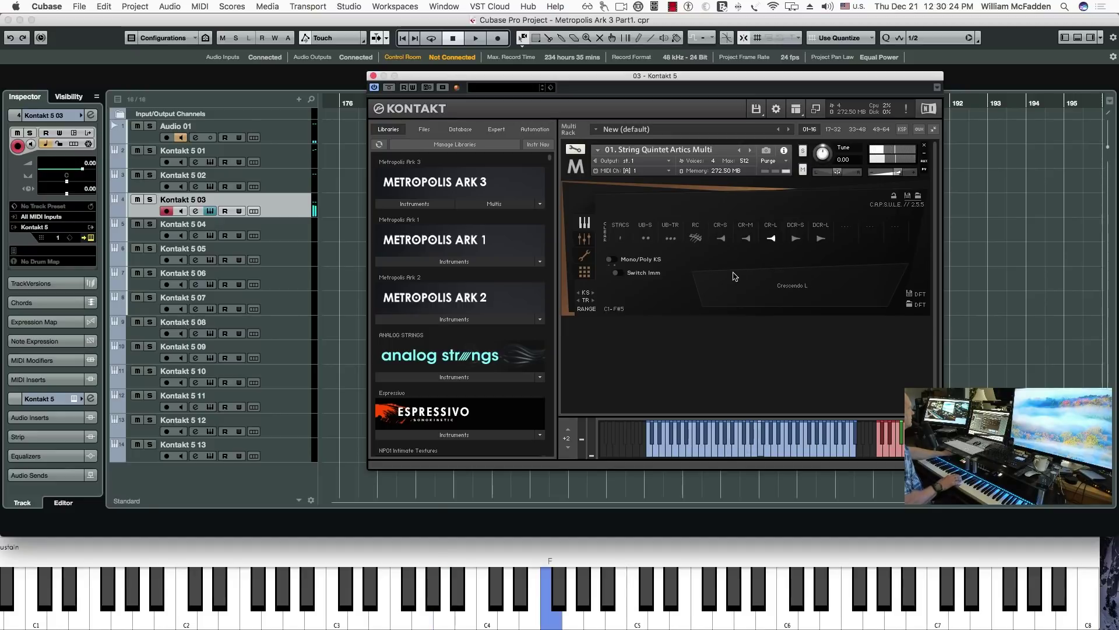
left_click(796, 239)
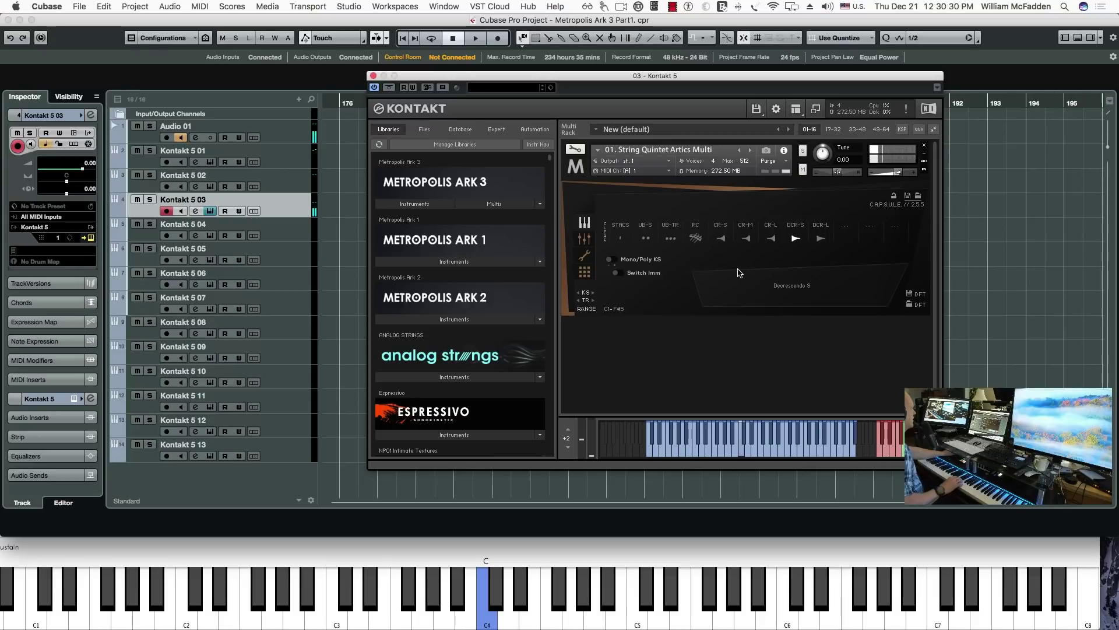
left_click(820, 241)
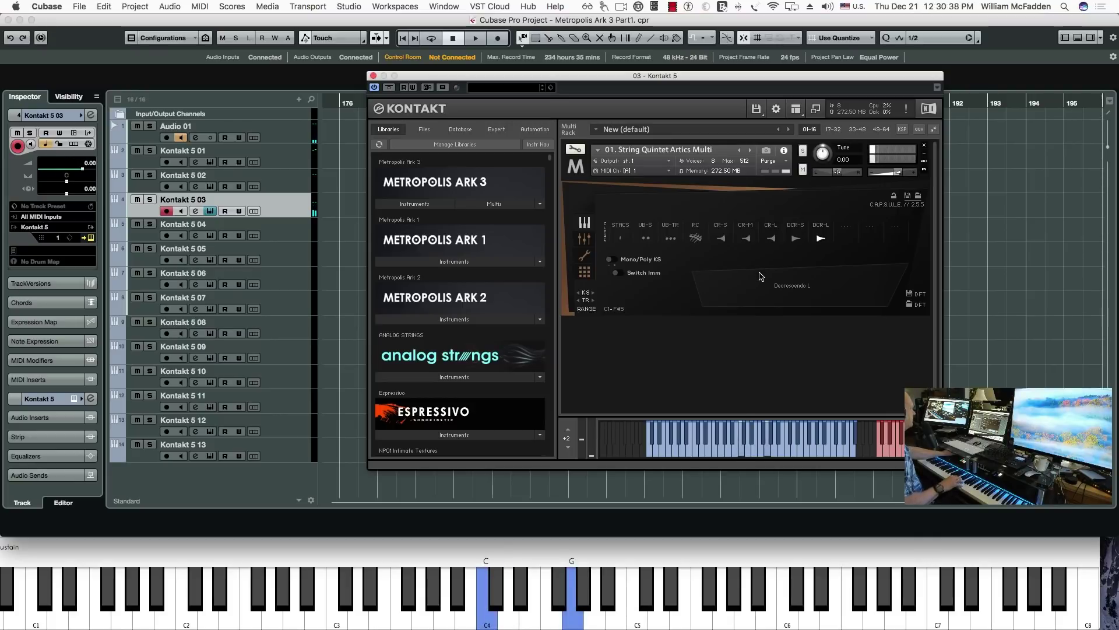
Close Kontakt 5 03's instrument window and open the one for track Kontakt 5 04.
left_click(371, 76)
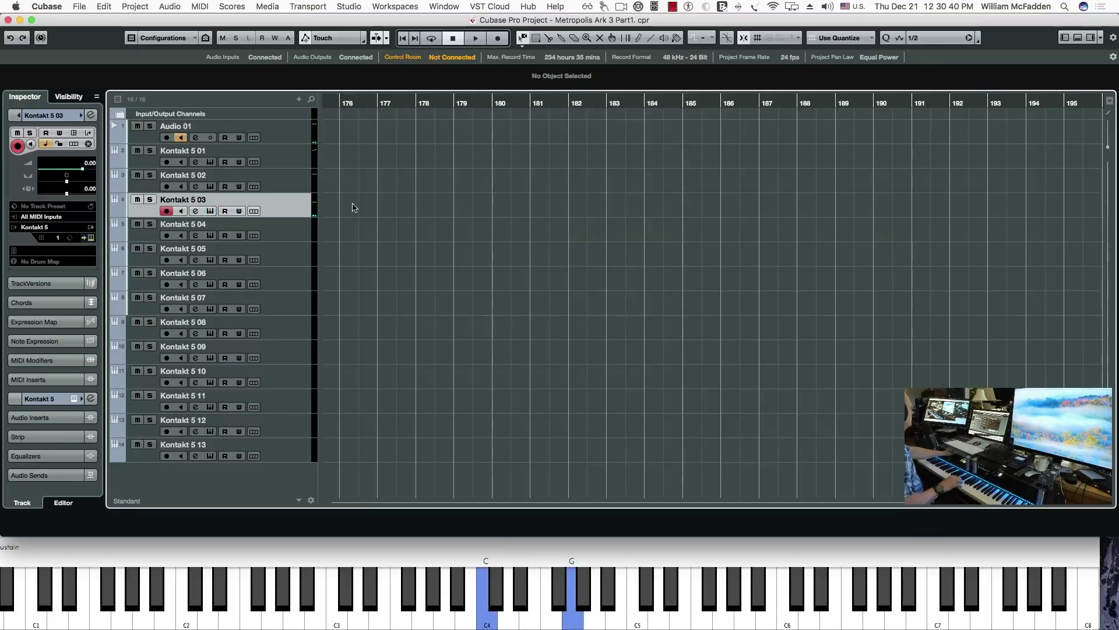
left_click(208, 242)
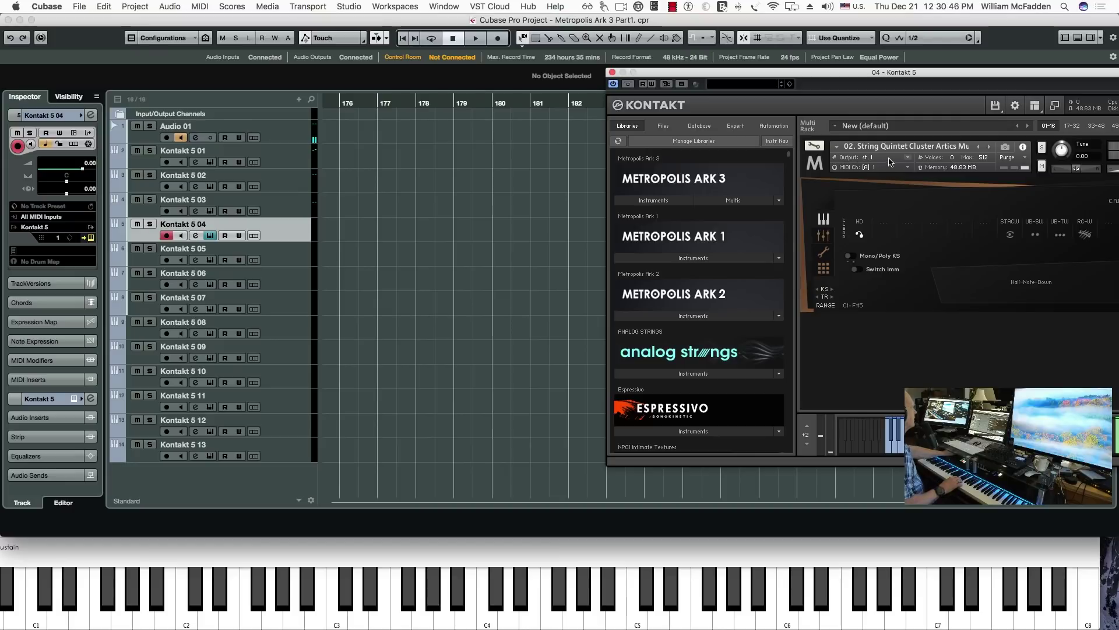
Audition the String Quintet Cluster Artics patch's articulations in turn, from HD through STACW and the upbeats to RC-W.
left_click_drag(886, 88, 649, 83)
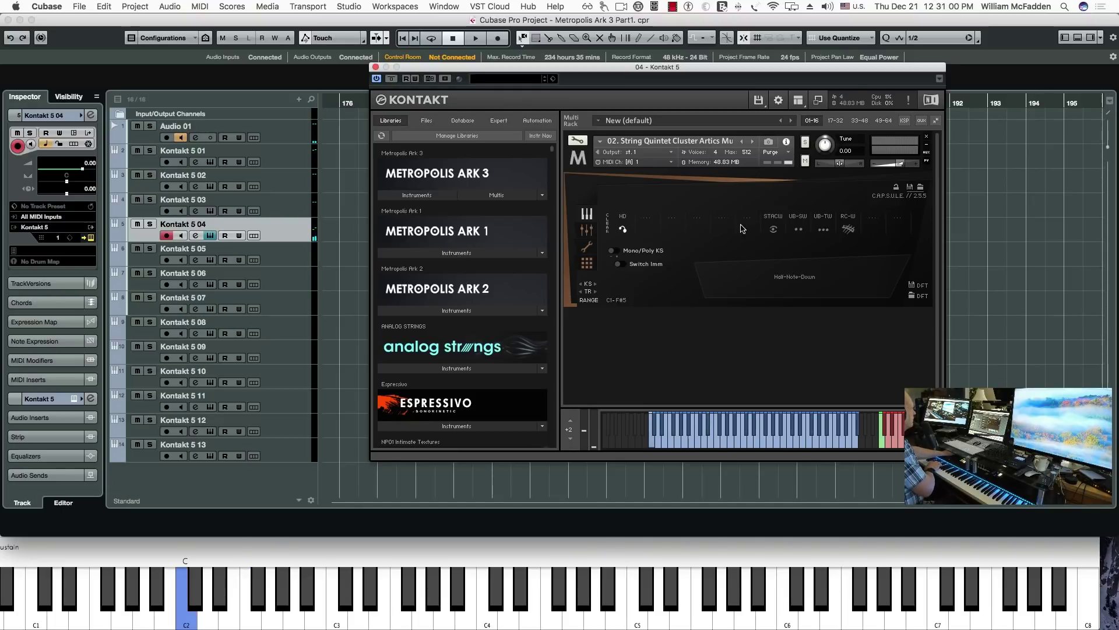
left_click(774, 227)
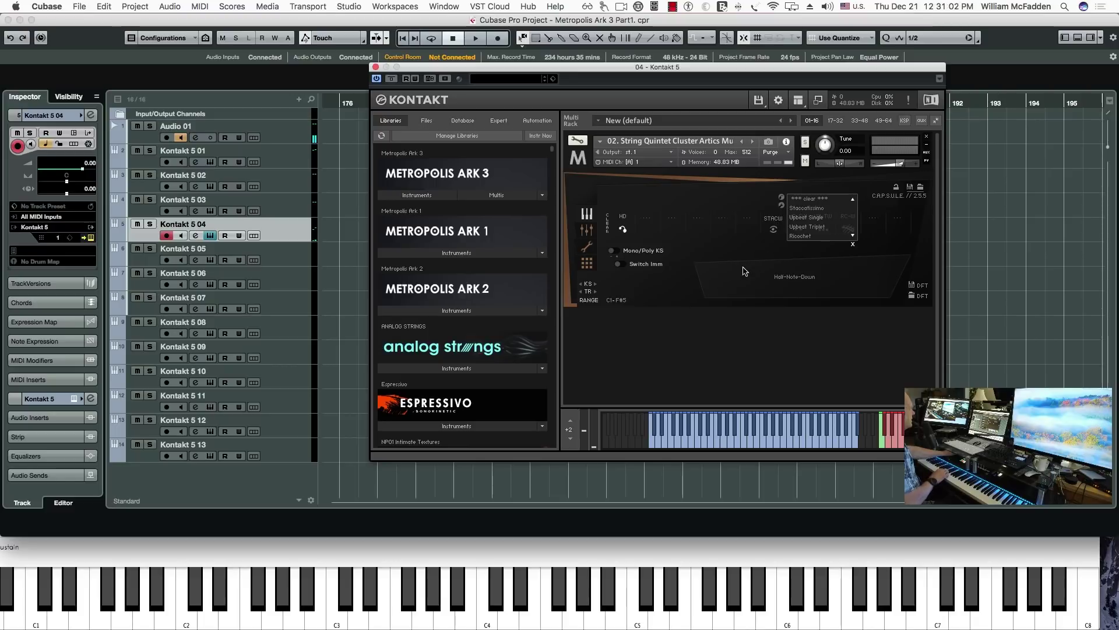
left_click(825, 239)
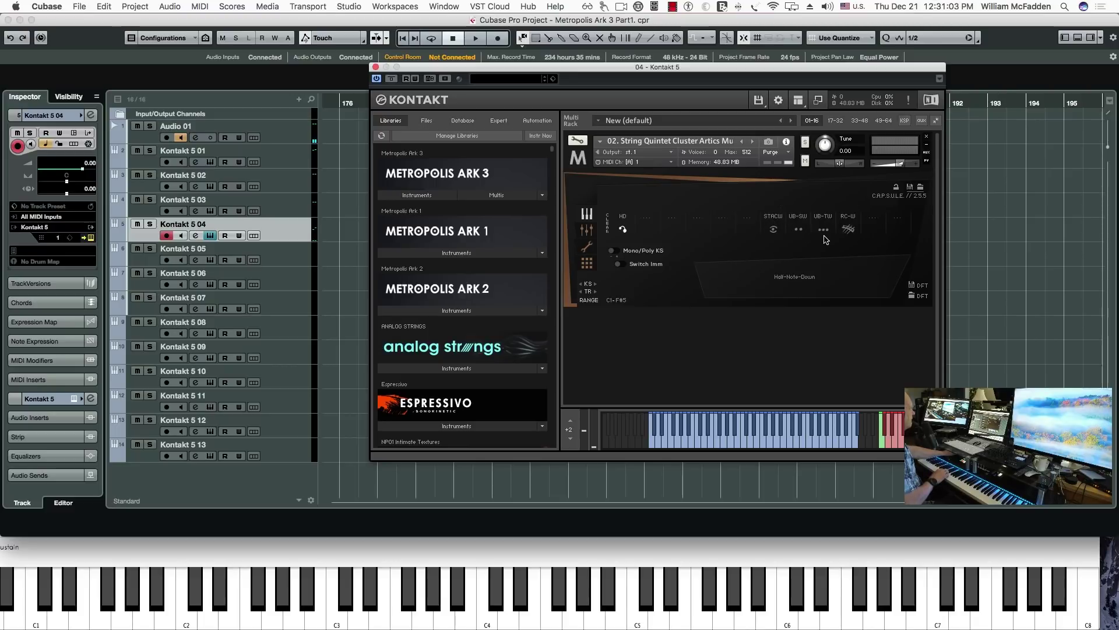
left_click(773, 230)
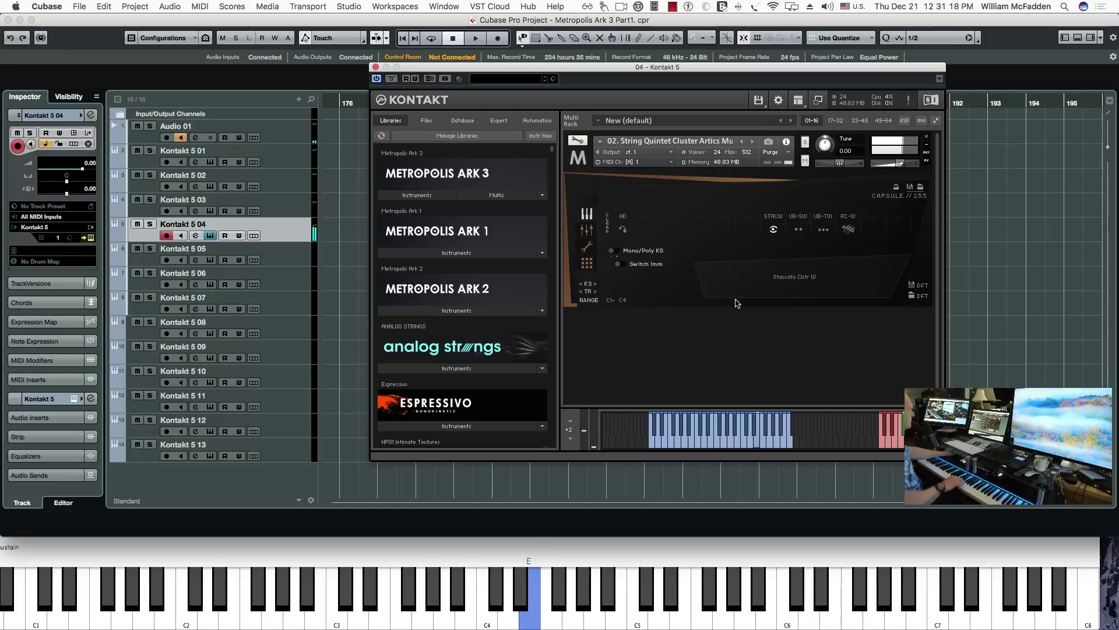
left_click(798, 230)
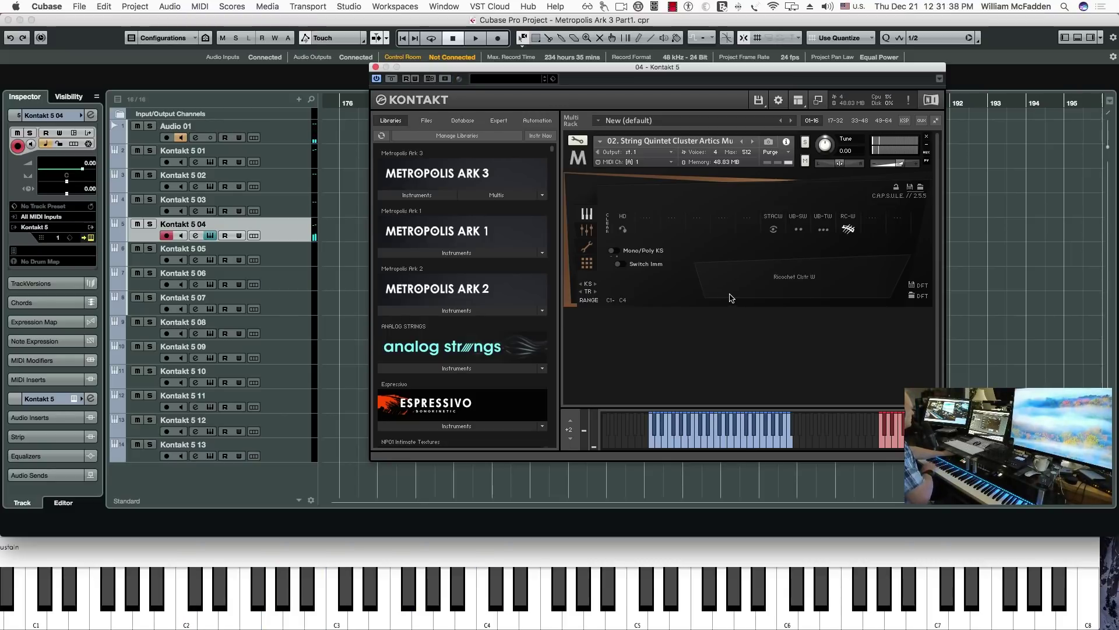
Close Kontakt 5 04's instrument window and open the one for track Kontakt 5 05.
left_click(375, 67)
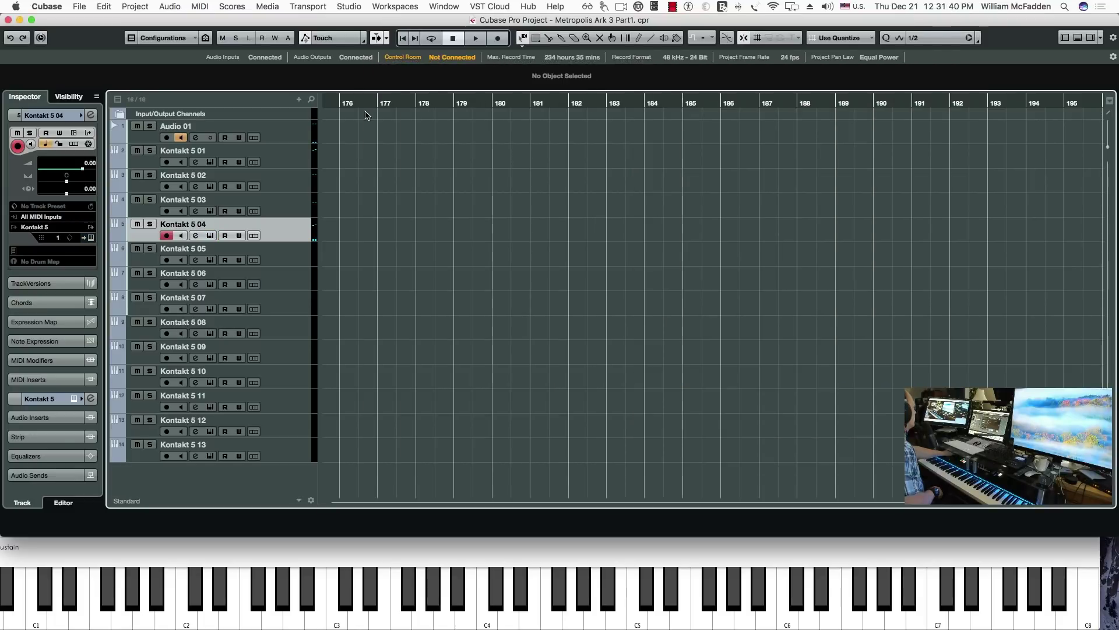
left_click(292, 250)
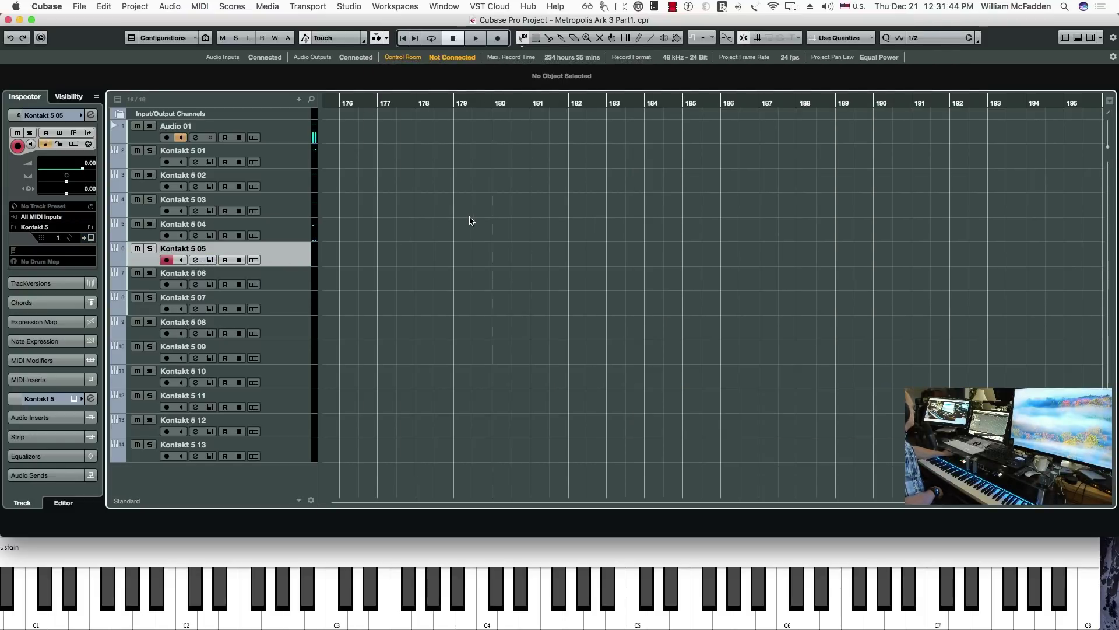
key("Return")
left_click_drag(874, 83, 438, 73)
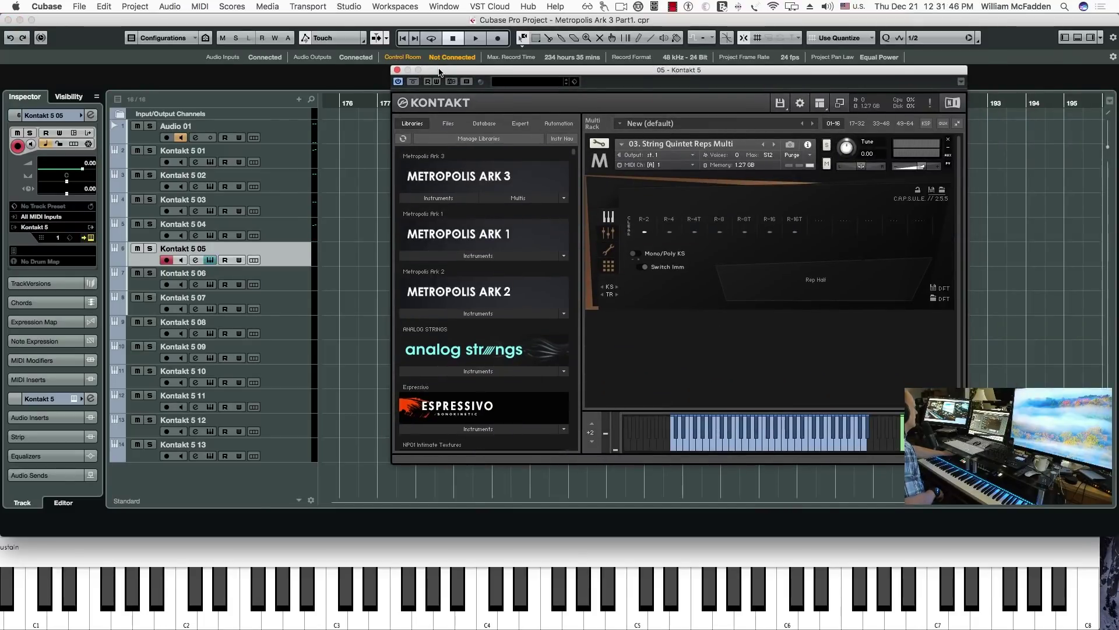
Hide the library browser in Kontakt 5 05's instrument window and reposition the narrowed window over the project.
left_click(820, 103)
left_click(827, 120)
left_click_drag(443, 72, 142, 72)
left_click_drag(343, 72, 476, 68)
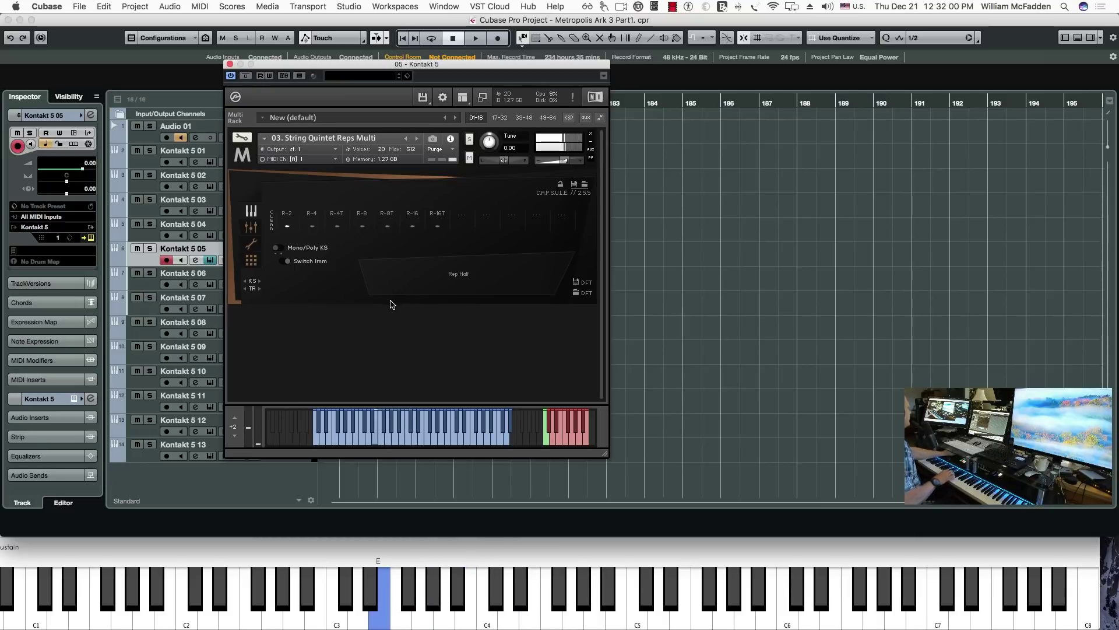
Audition the repetition articulations of the String Quintet Reps Multi patch in turn, from R-2 through to R-16T.
left_click(313, 227)
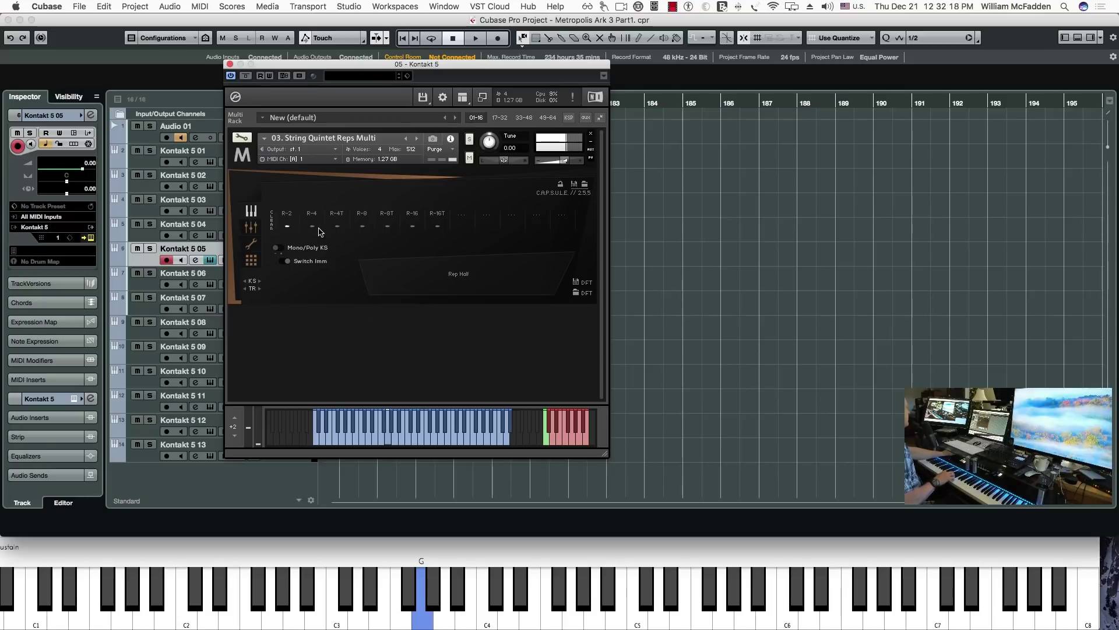
left_click(337, 228)
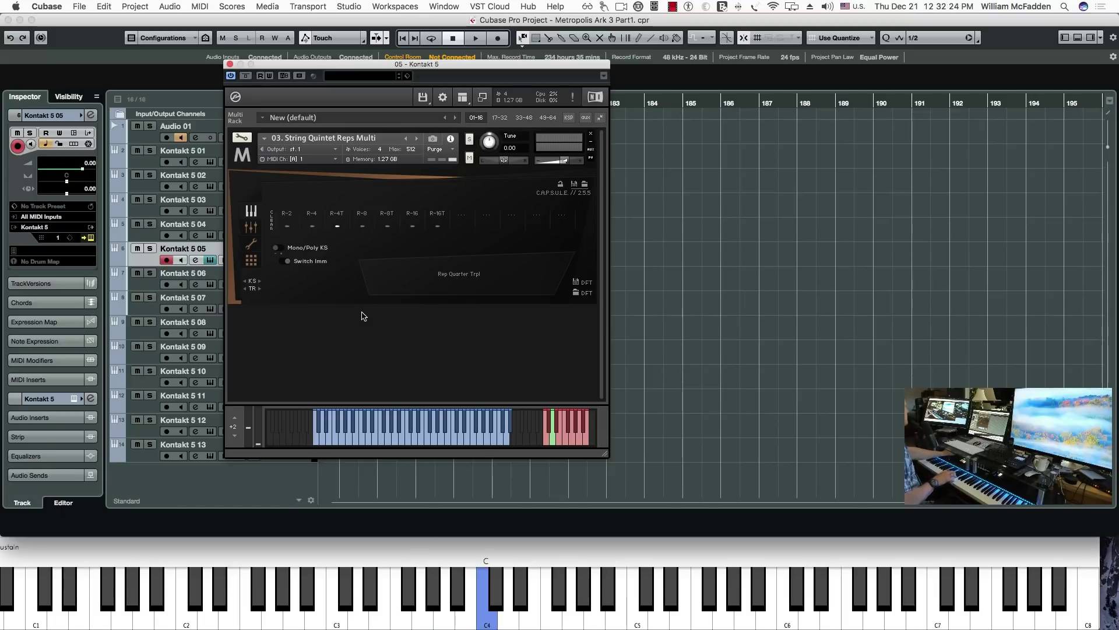
left_click(362, 228)
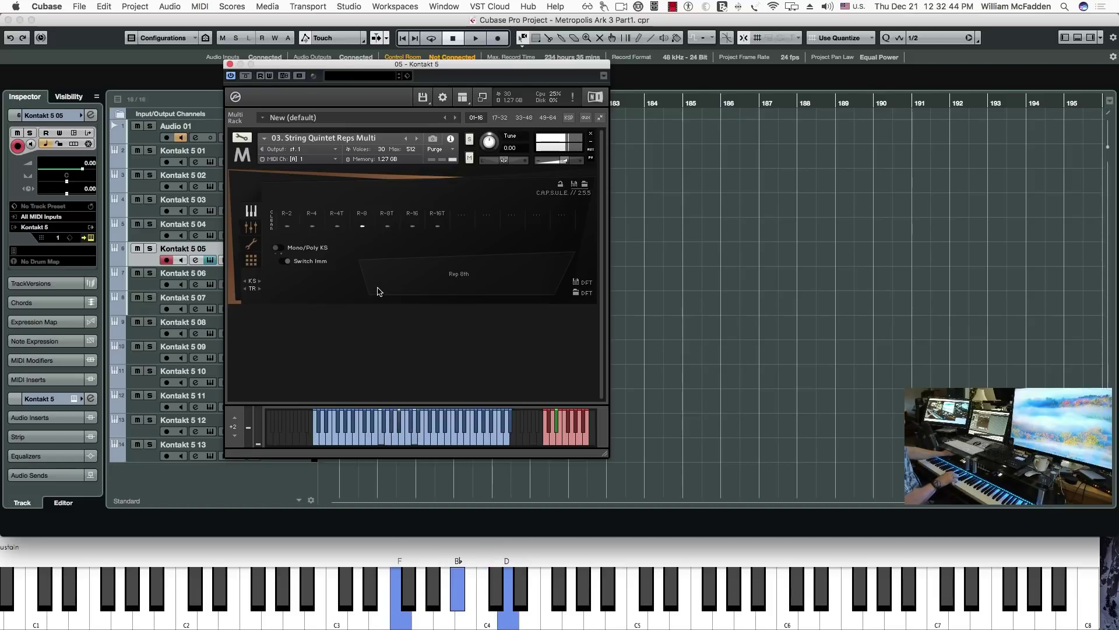
left_click(388, 227)
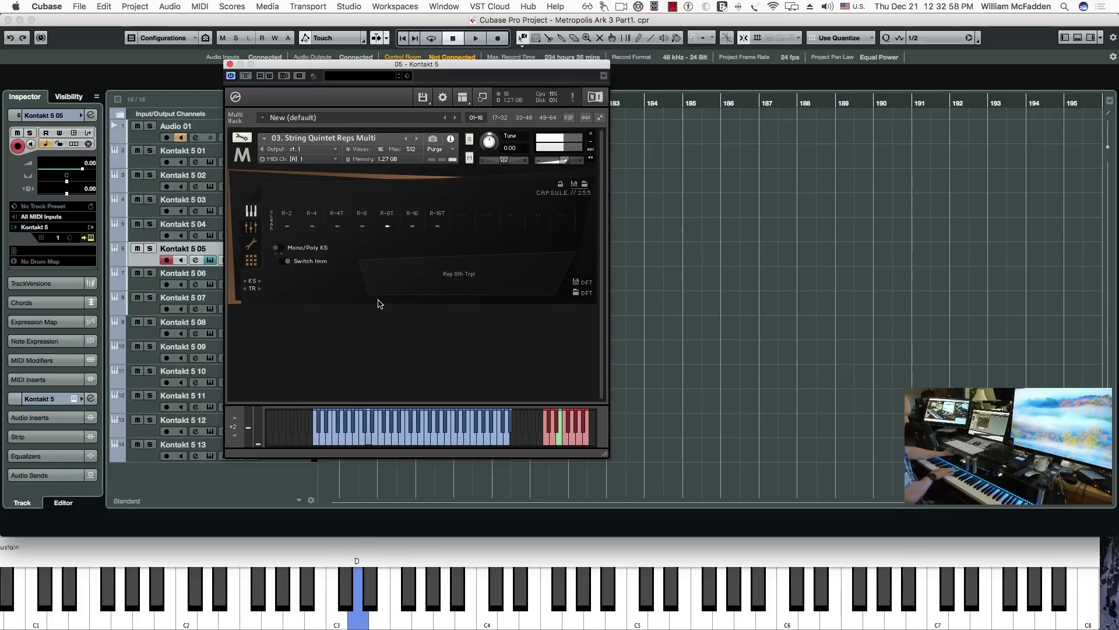
left_click(414, 227)
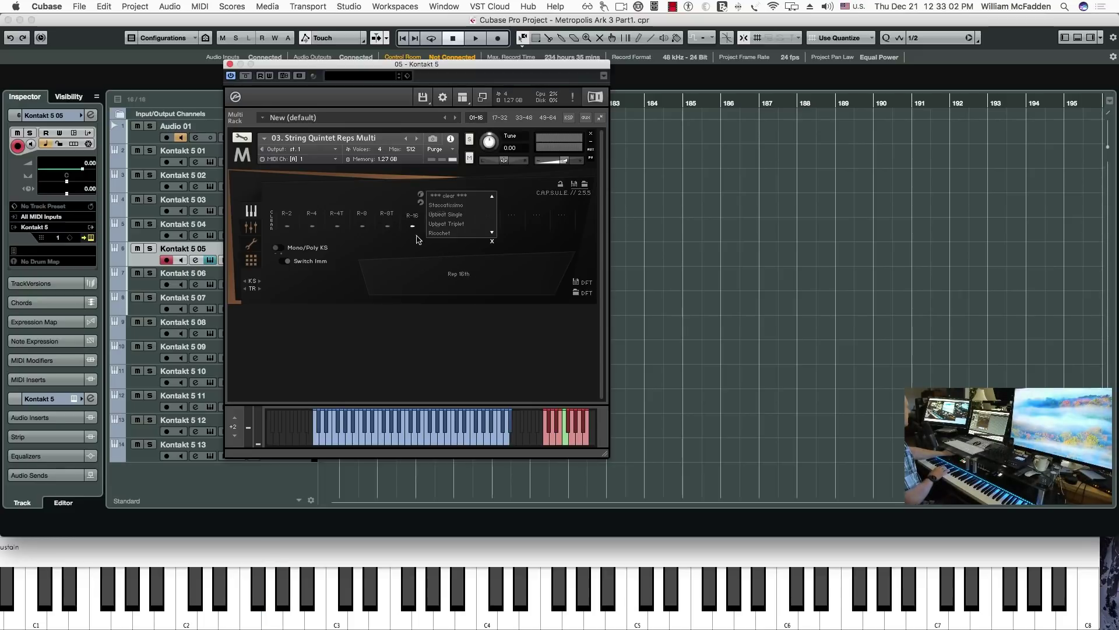
left_click(408, 280)
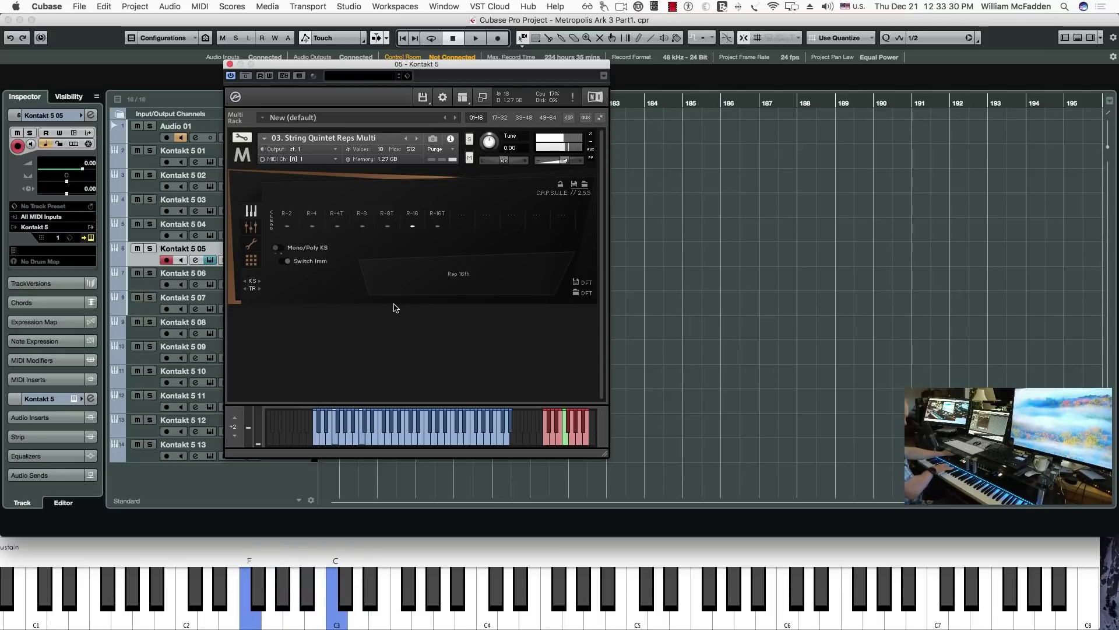
left_click(439, 220)
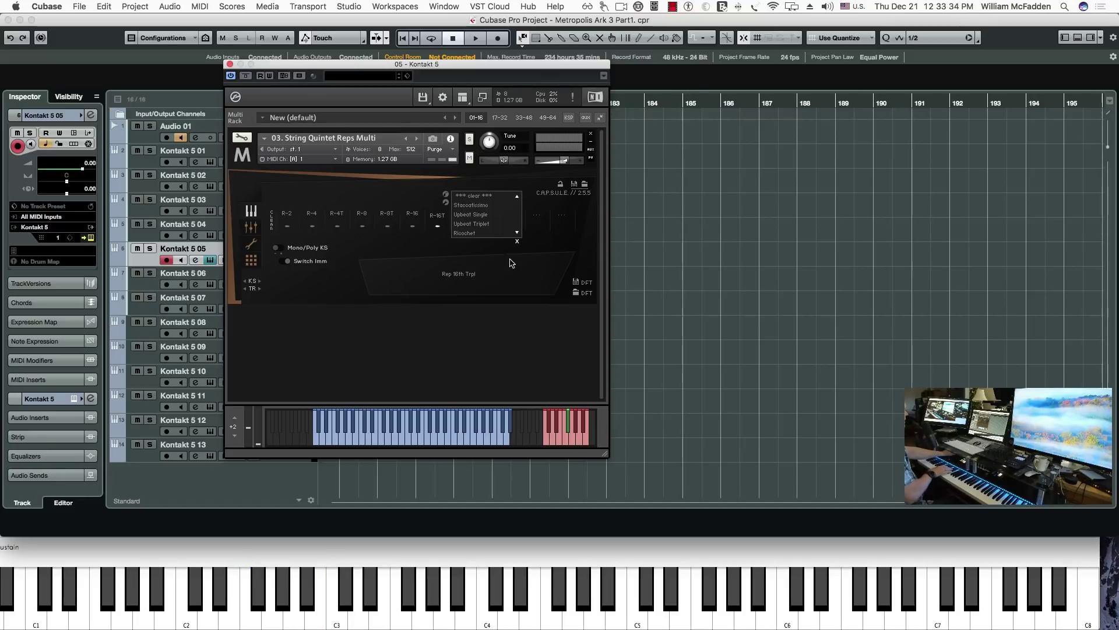
left_click(517, 241)
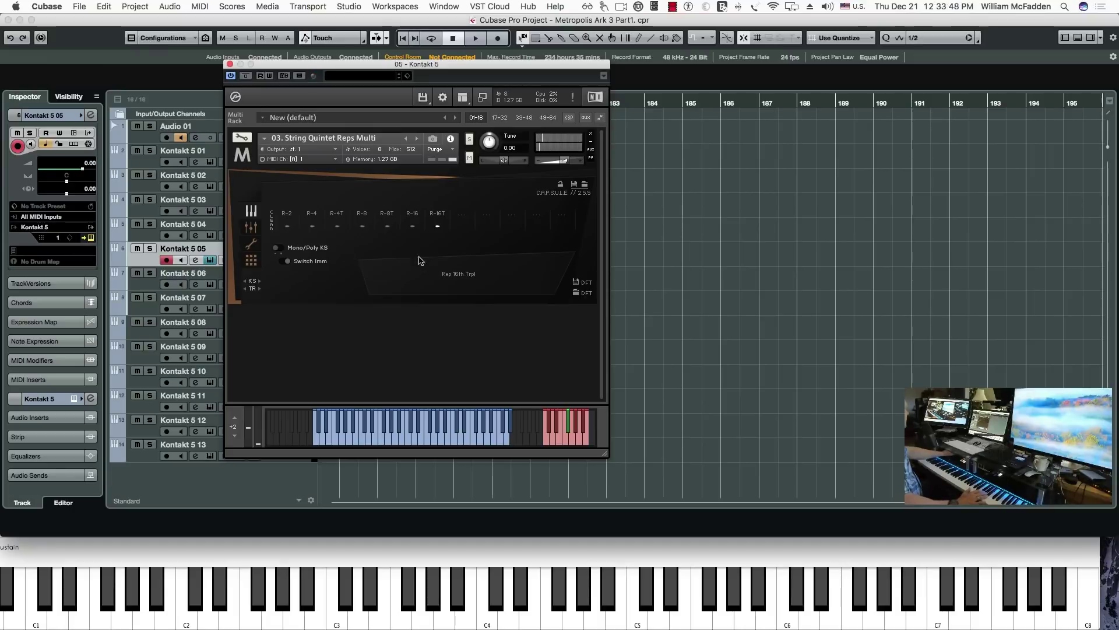
Close Kontakt 5 05's instrument window and open the one for track Kontakt 5 06.
left_click(230, 64)
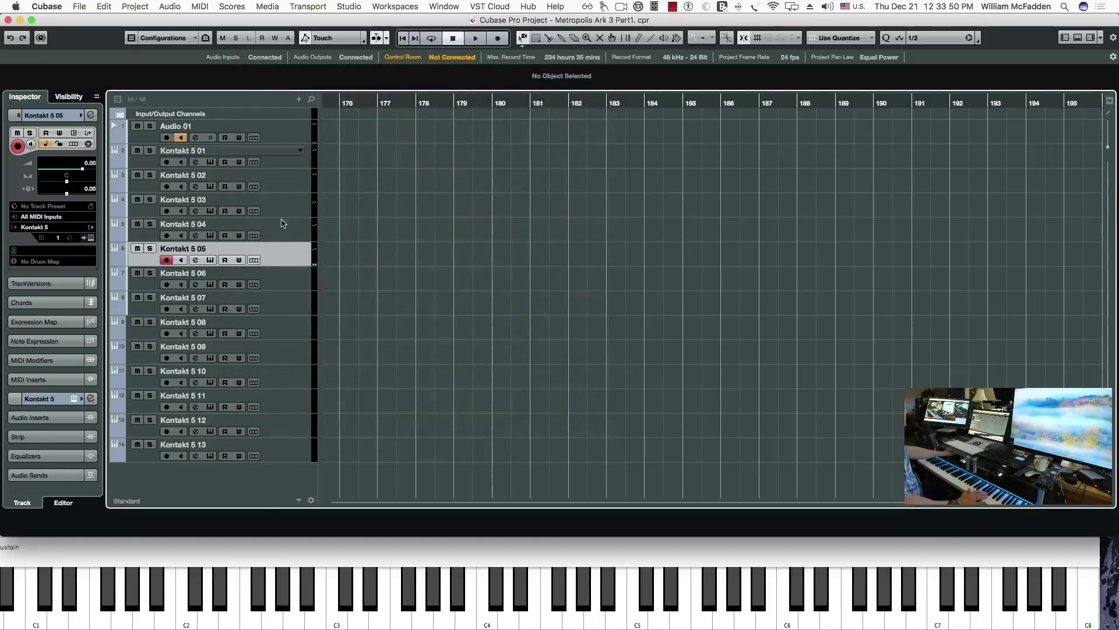
left_click(256, 283)
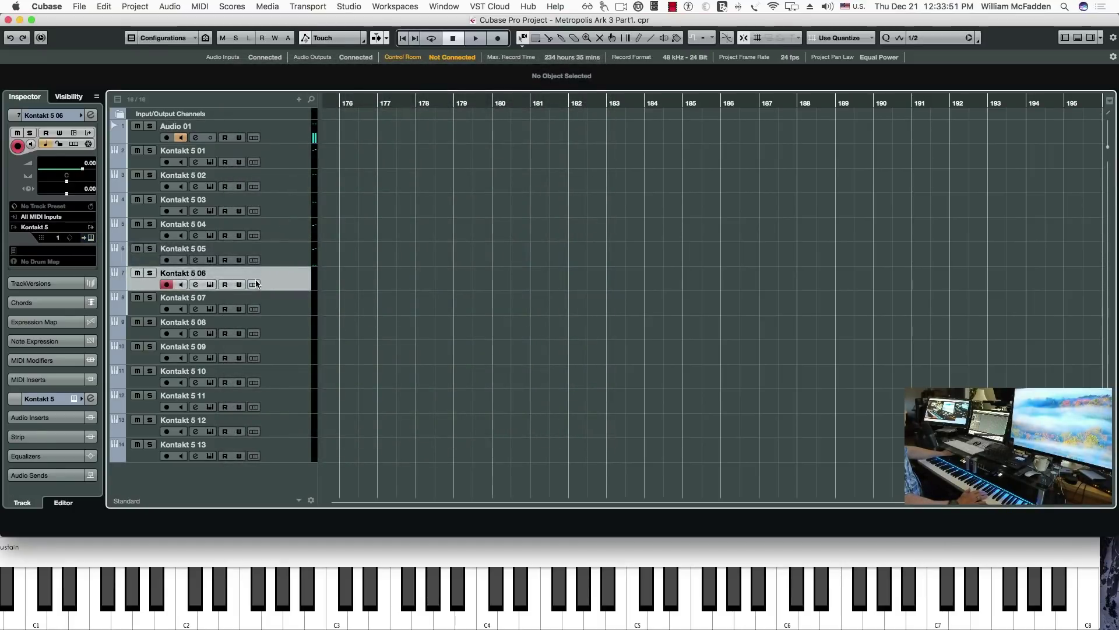
left_click(211, 286)
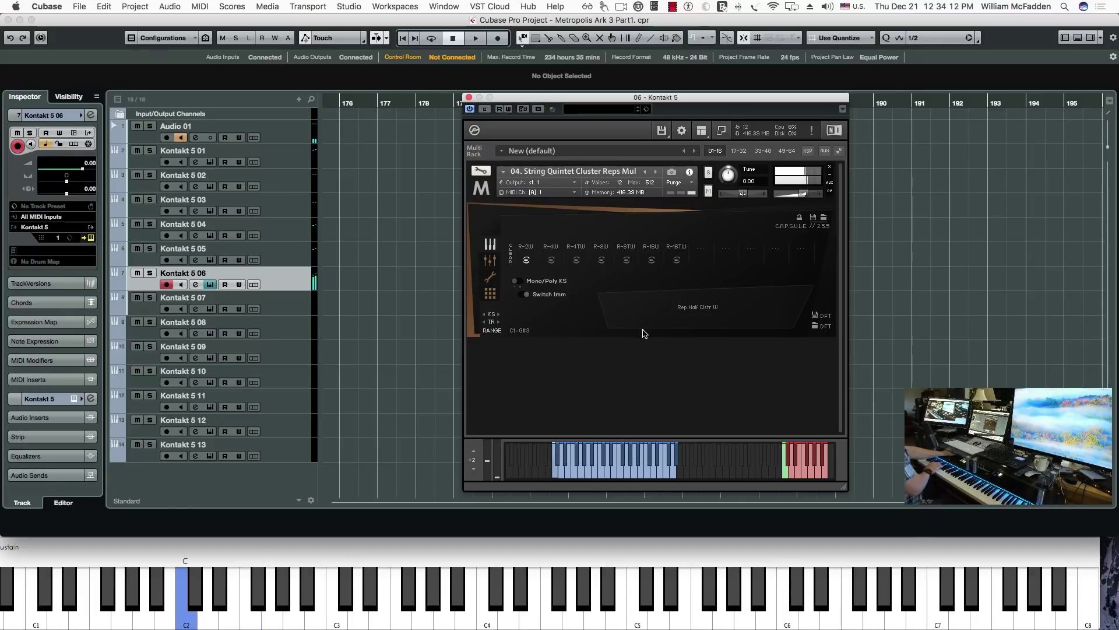
Audition the String Quintet Cluster Reps patch's repetition articulations in turn, from R-4W through to R-16TW.
left_click(552, 260)
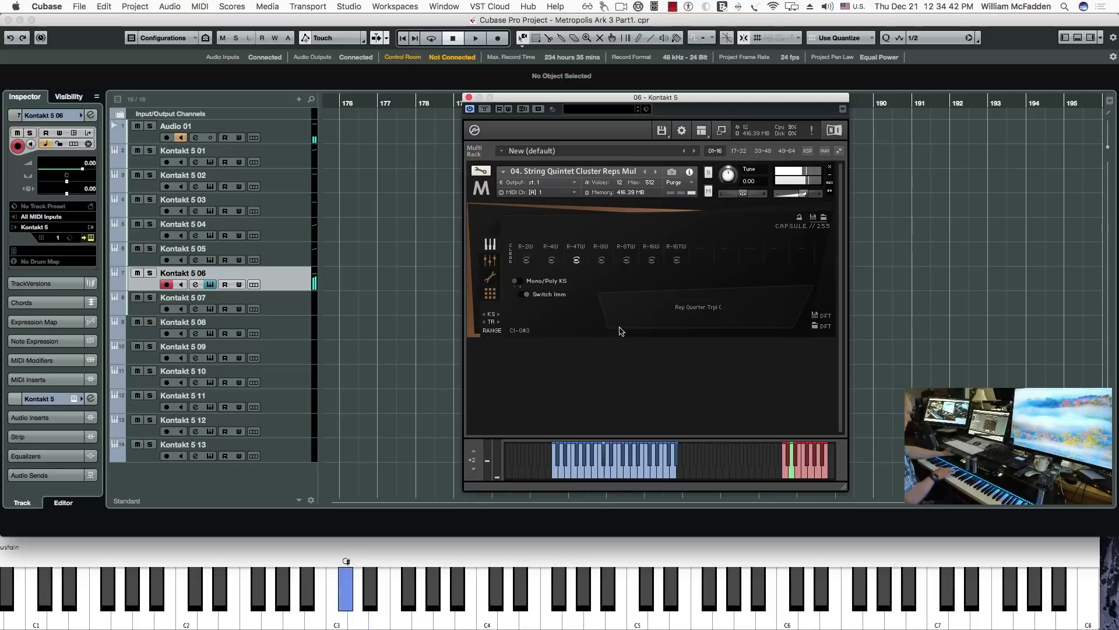
left_click(601, 261)
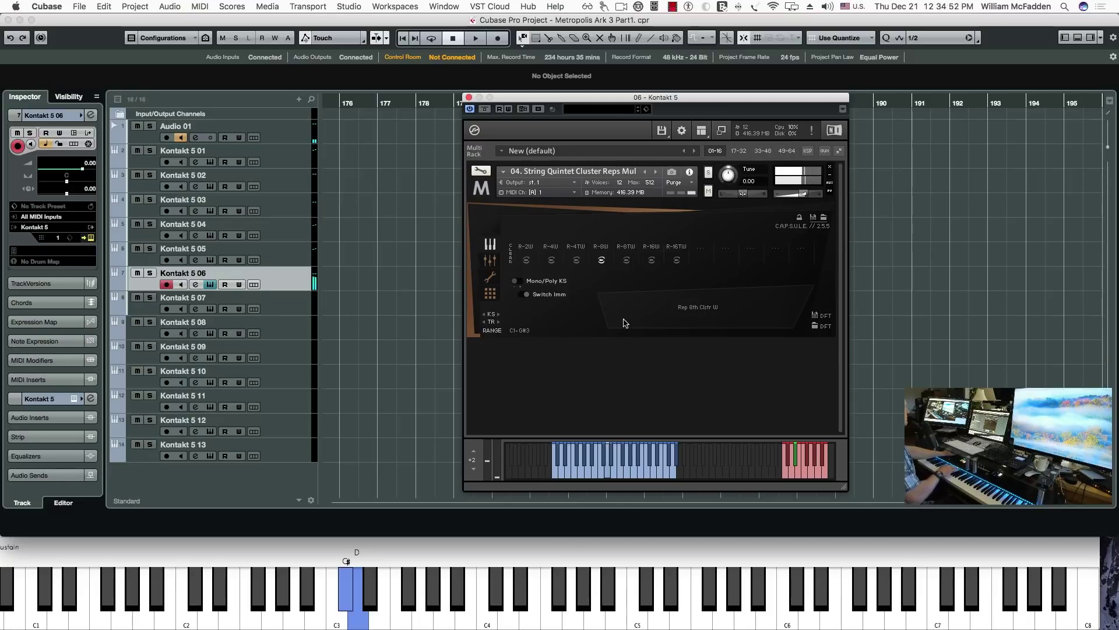
left_click(627, 262)
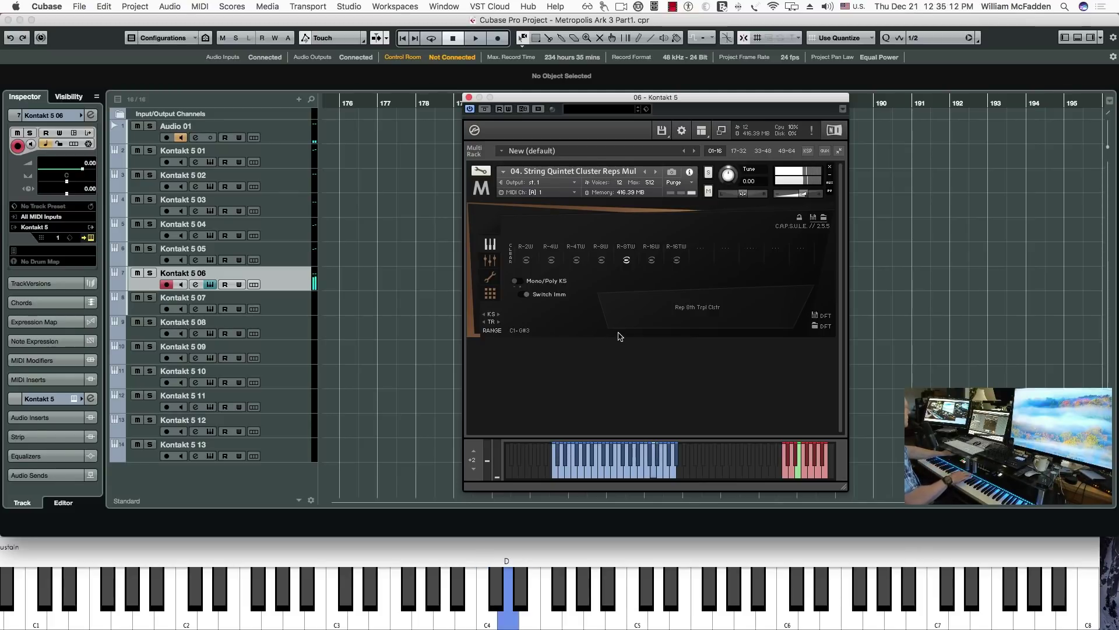
left_click(651, 261)
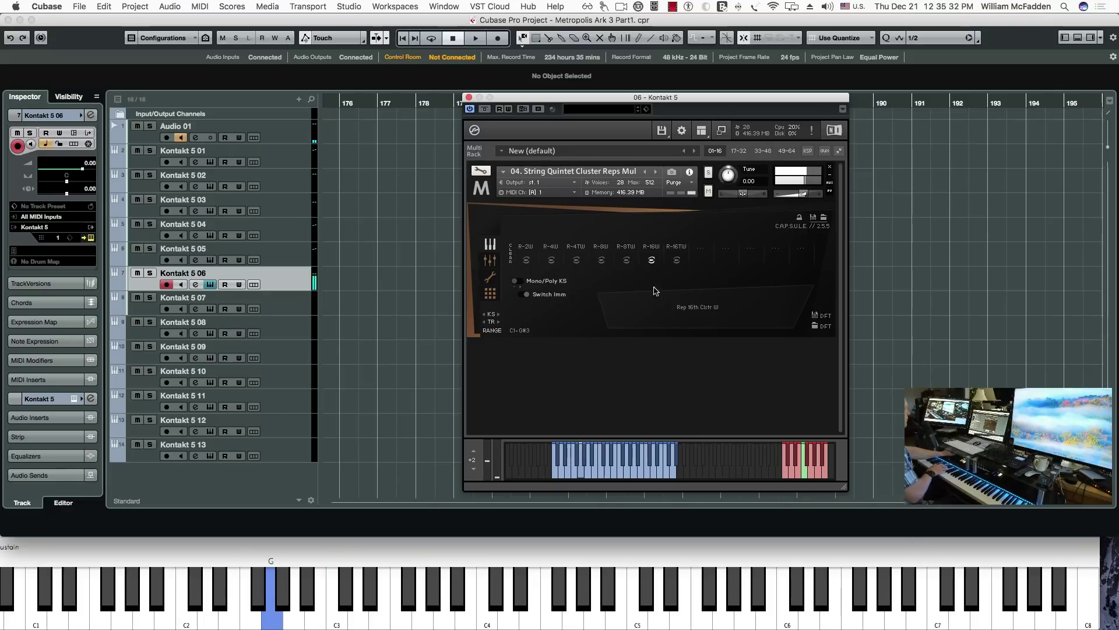
left_click(677, 263)
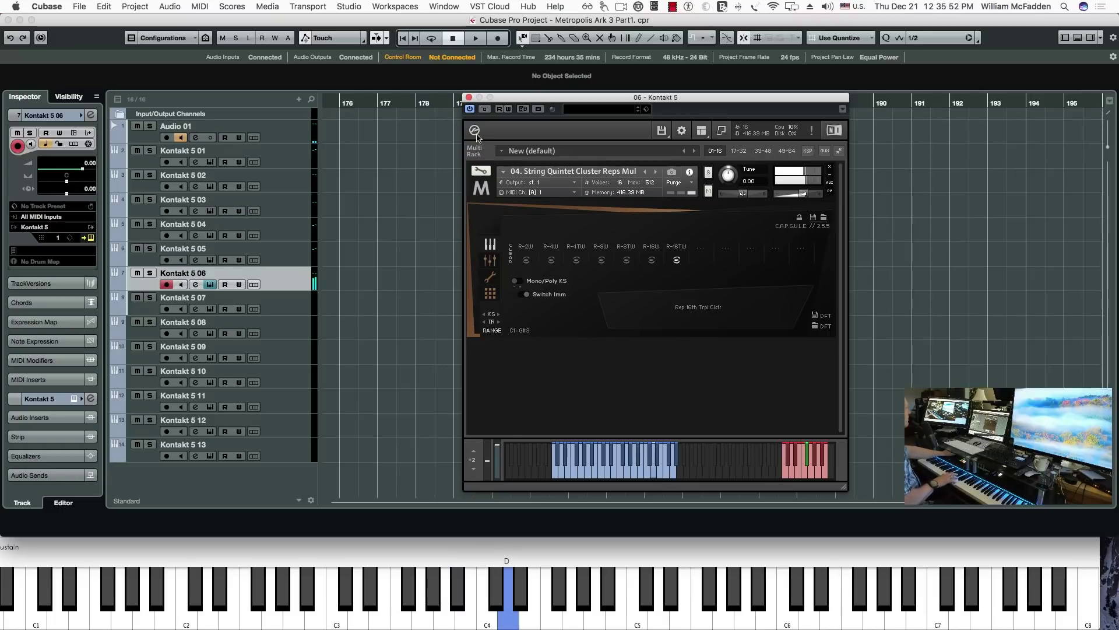
Close Kontakt 5 06's instrument window and open the one for track Kontakt 5 07.
left_click(468, 98)
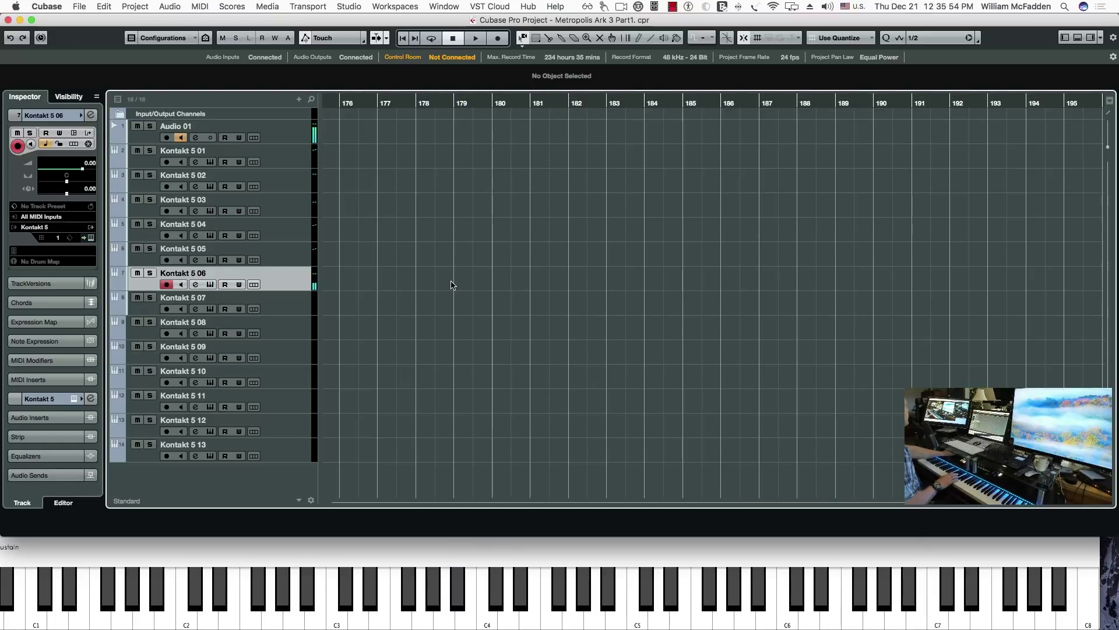
left_click(293, 310)
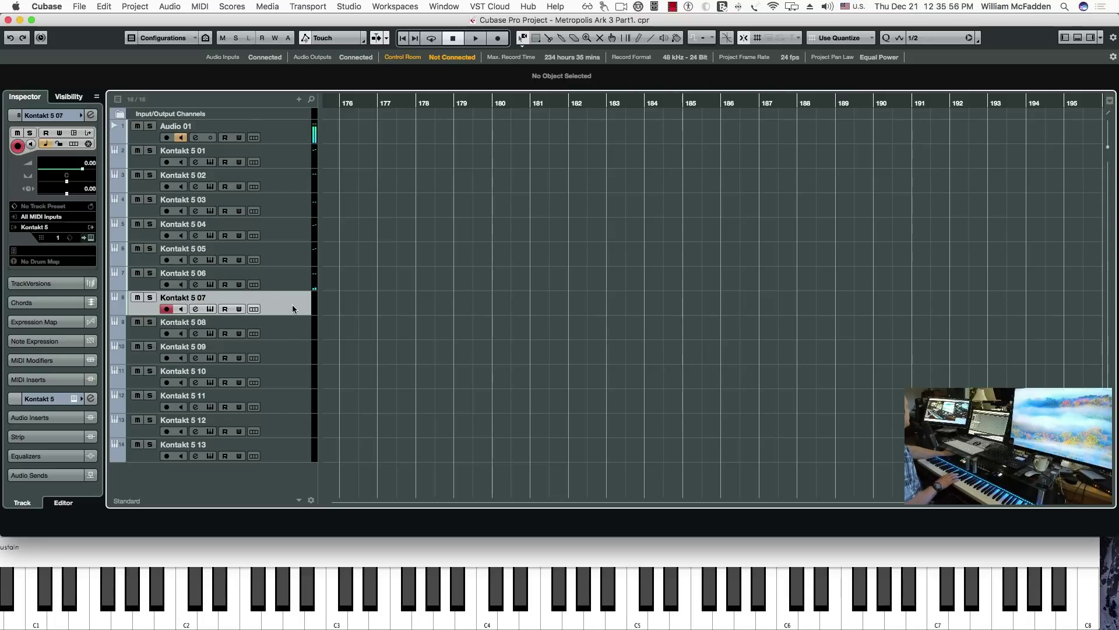
left_click(211, 310)
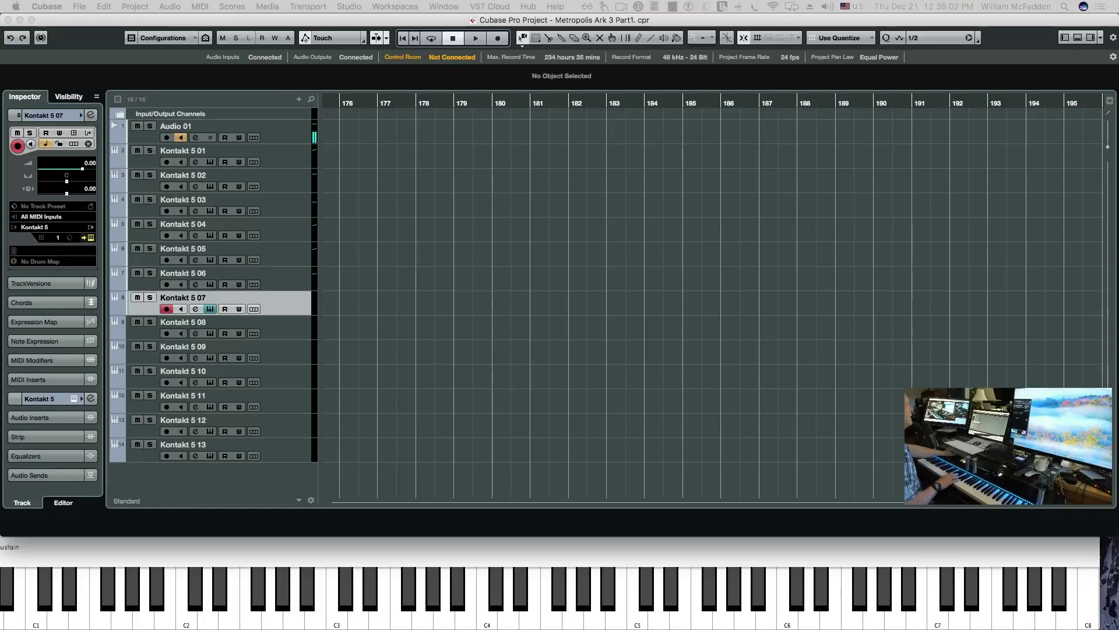
left_click_drag(672, 122, 700, 86)
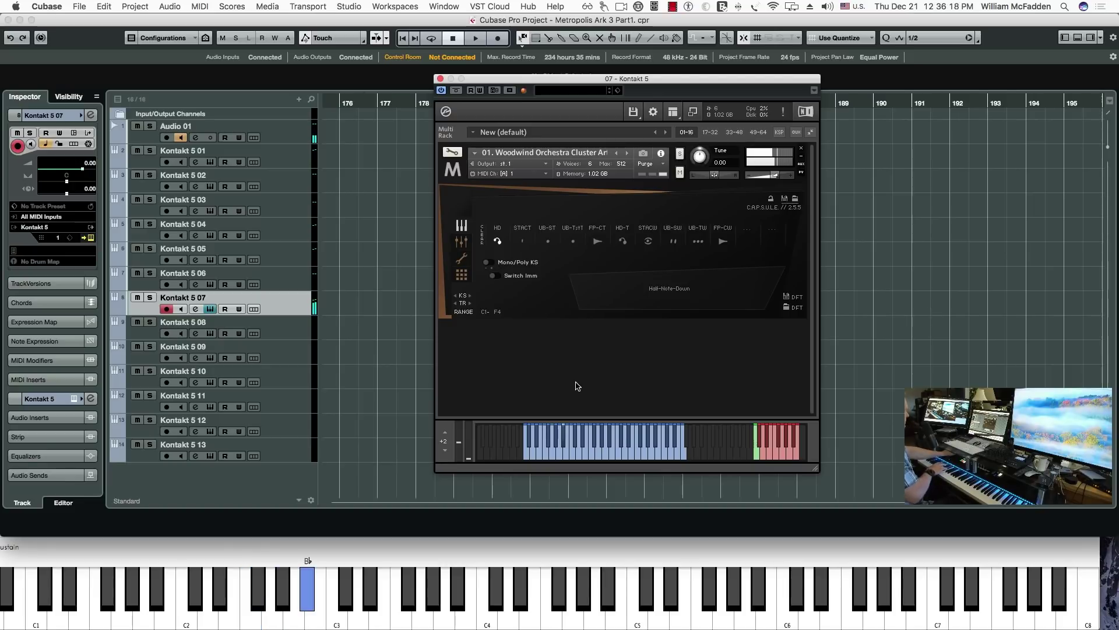
Audition the Woodwind Orchestra Cluster articulations patch's remaining articulations in turn, from STACT through to FP-CW.
left_click(522, 241)
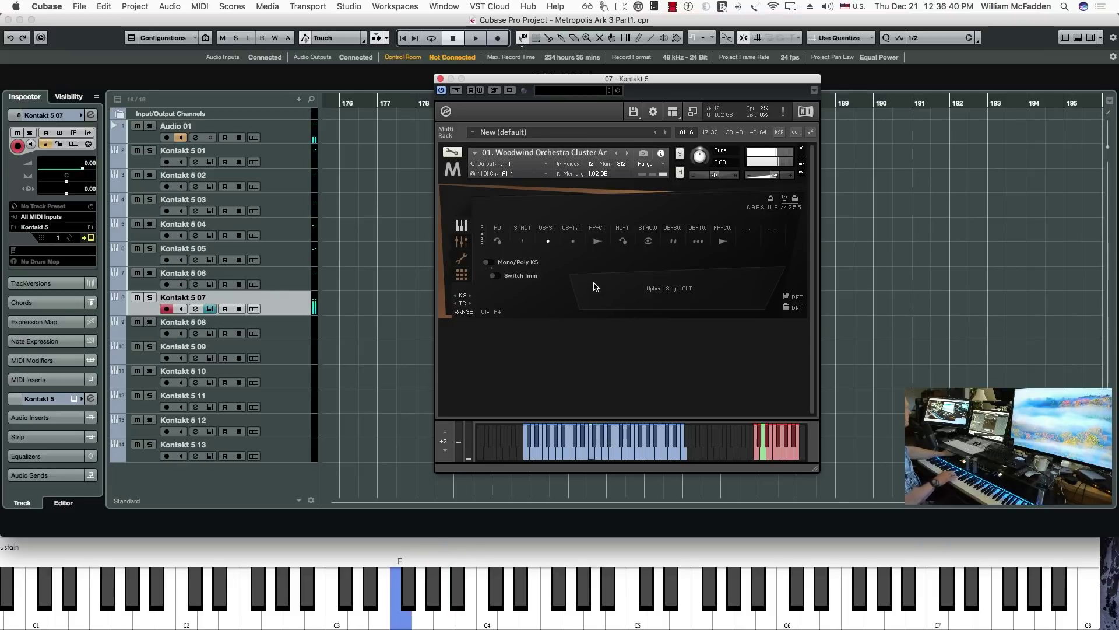
left_click(574, 243)
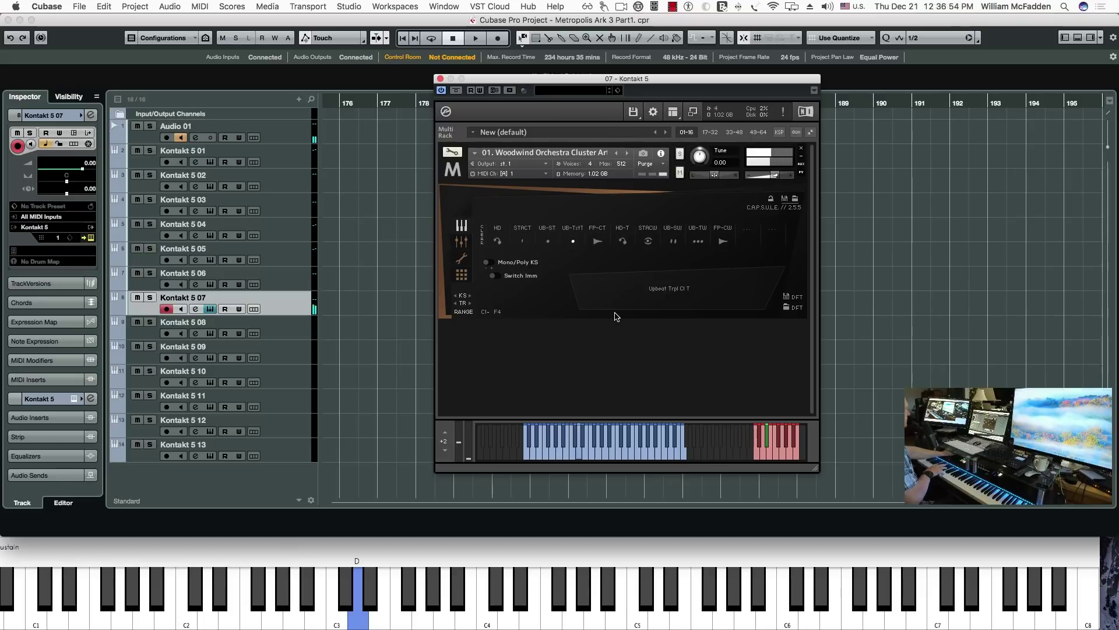
left_click(601, 244)
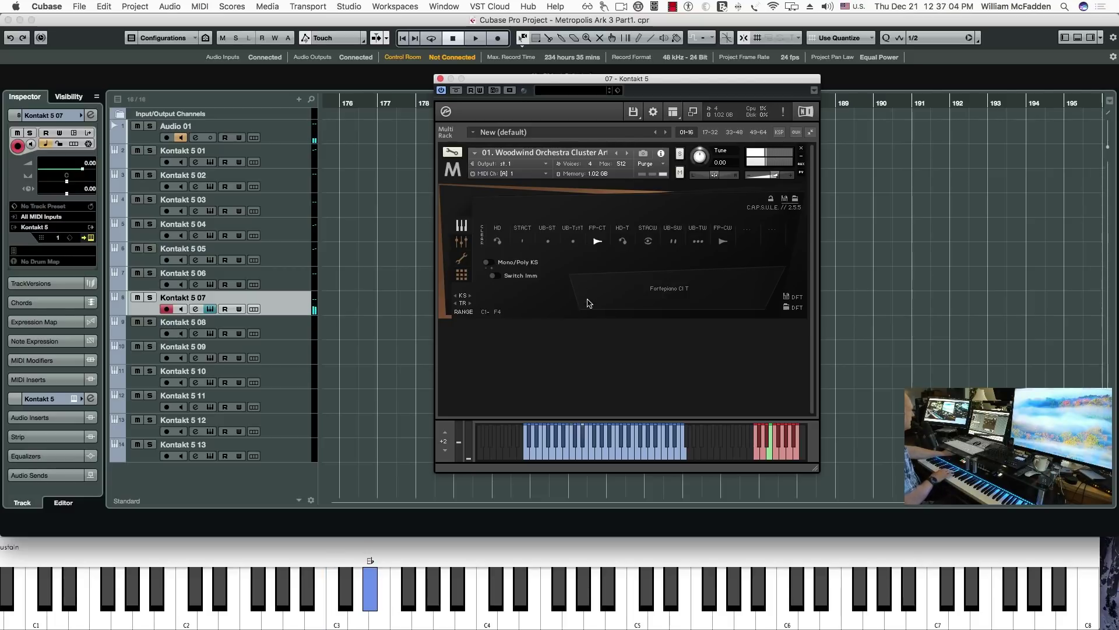
left_click(623, 243)
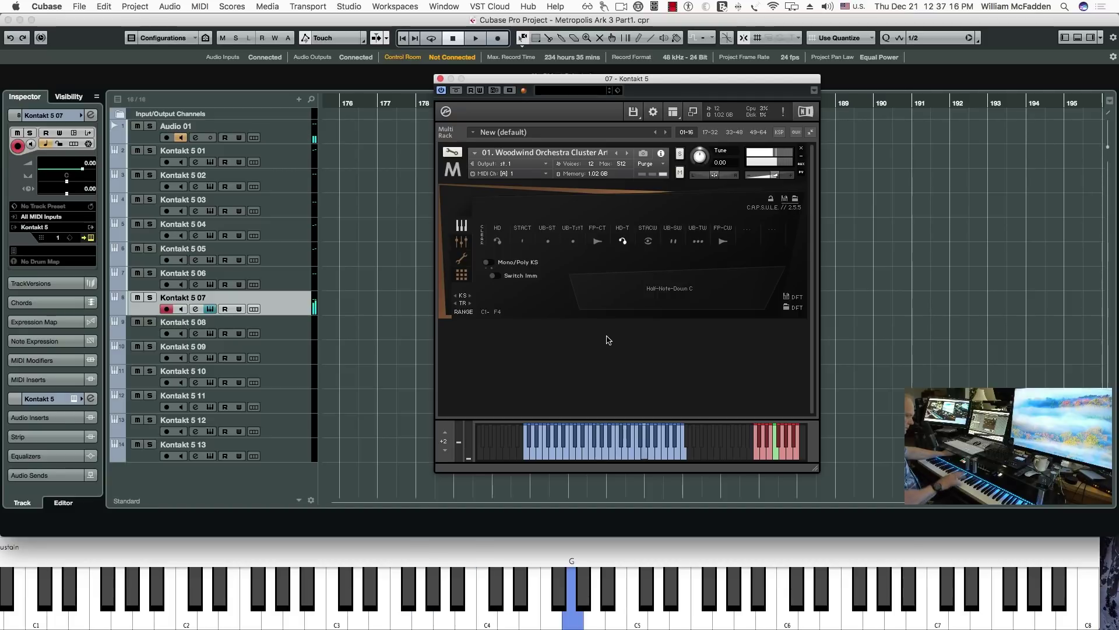
left_click(648, 241)
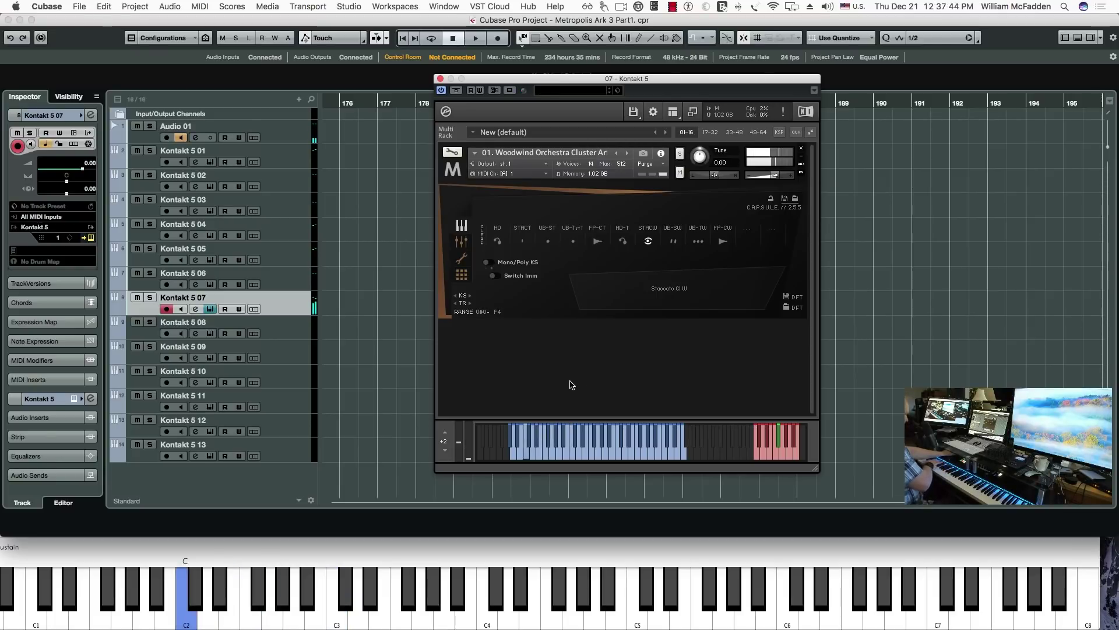
left_click(674, 244)
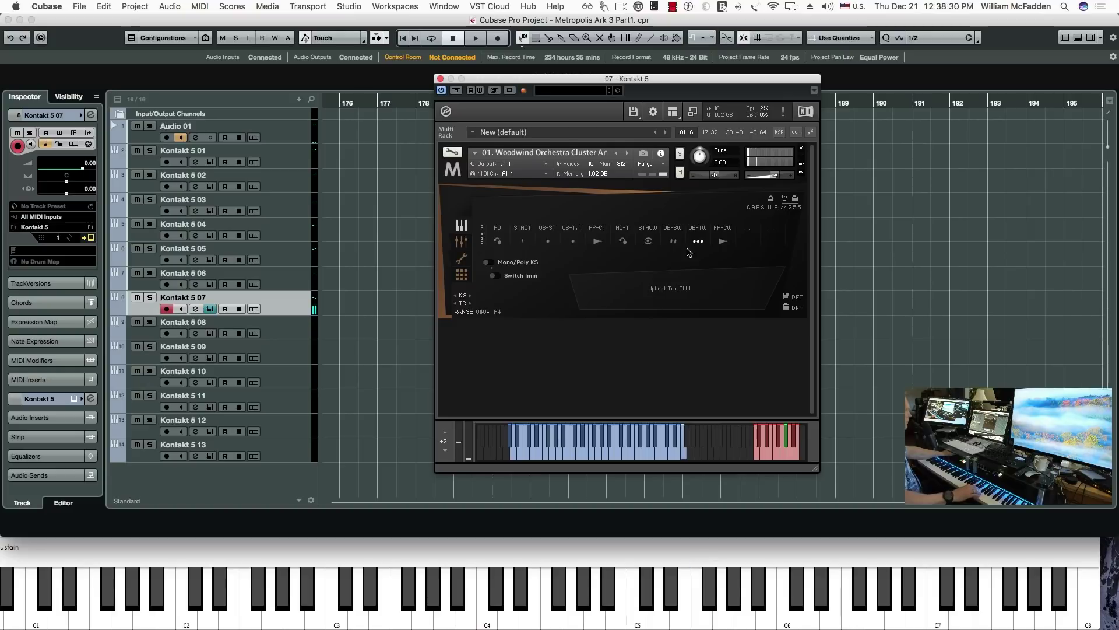
left_click(724, 244)
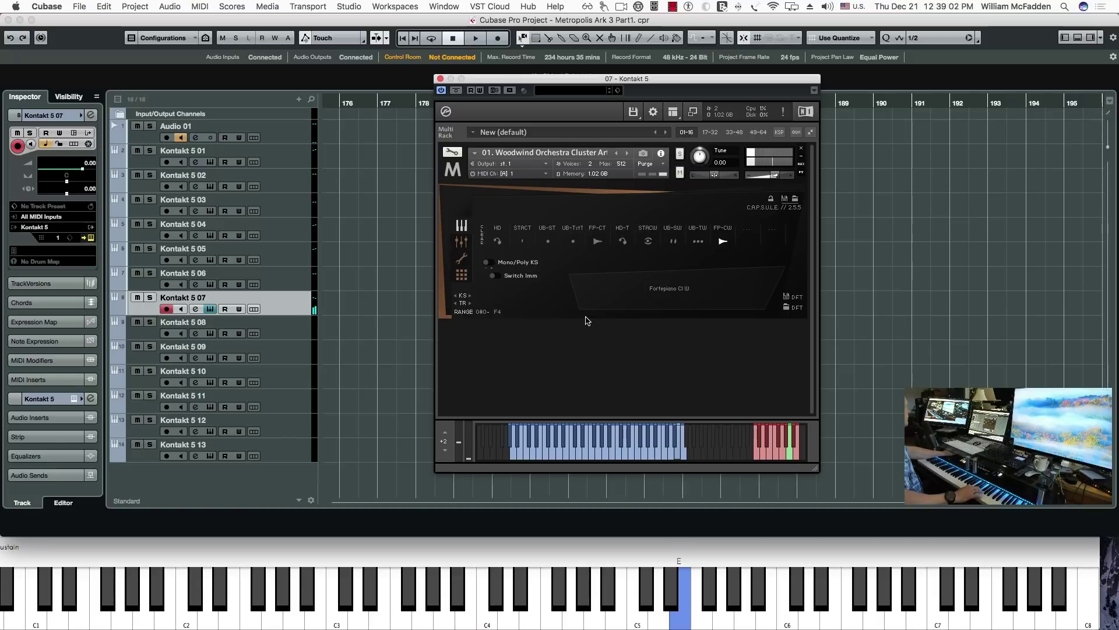
Close Kontakt 5 07's instrument window, open the one for track Kontakt 5 08 and move it clear of the track list.
left_click(440, 79)
left_click(282, 333)
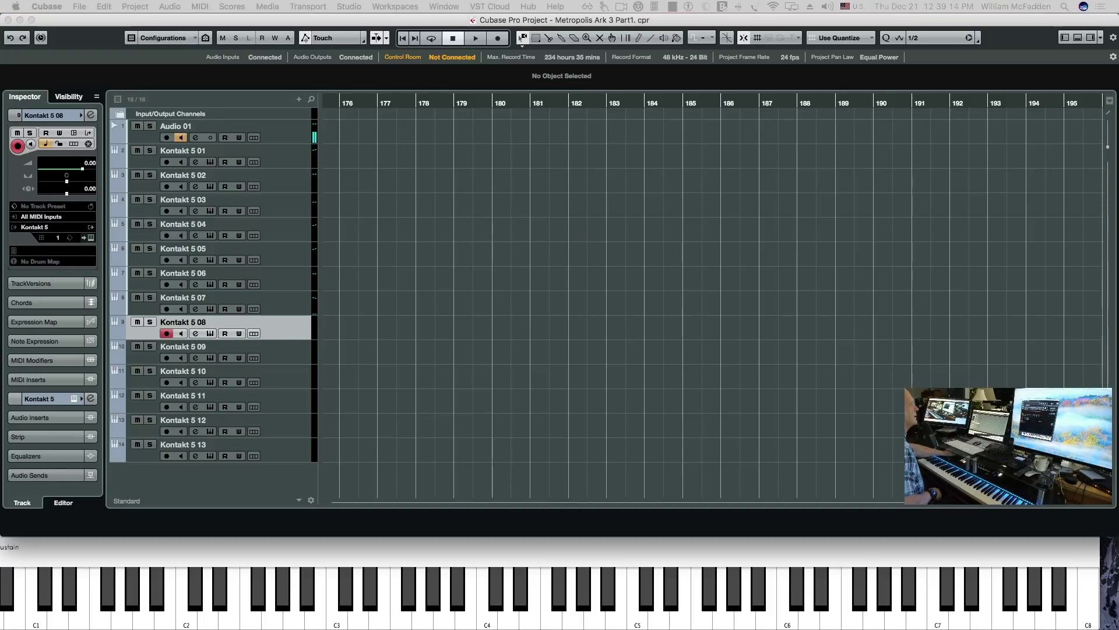
left_click_drag(386, 116, 470, 98)
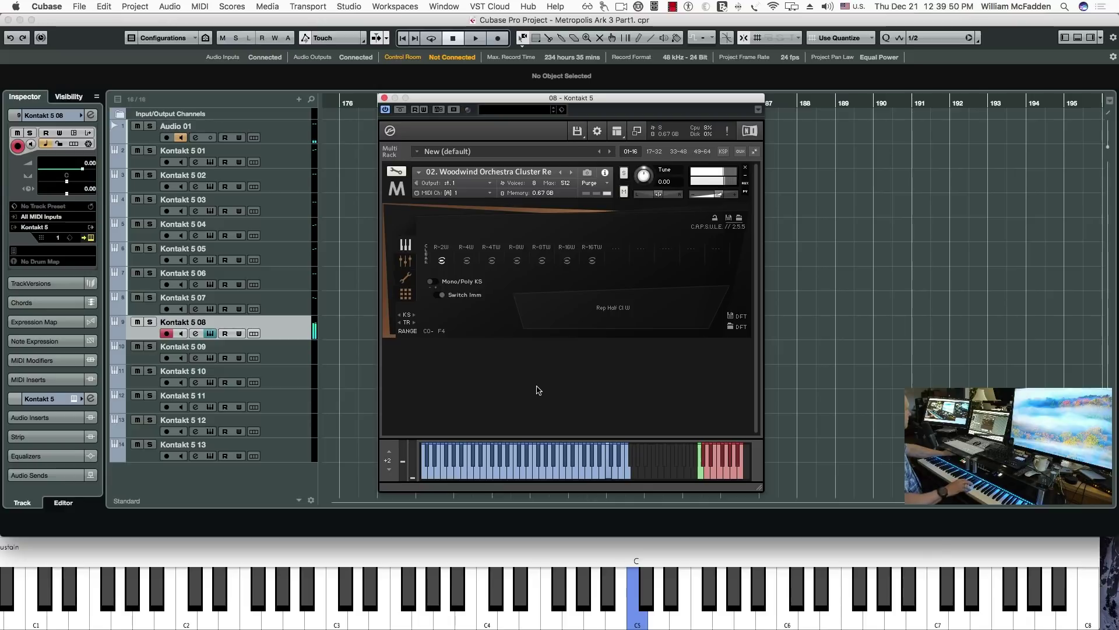
Audition the Woodwind Orchestra Cluster Reps patch's repetition articulations in turn, from R-4W through to R-16TW.
left_click(467, 264)
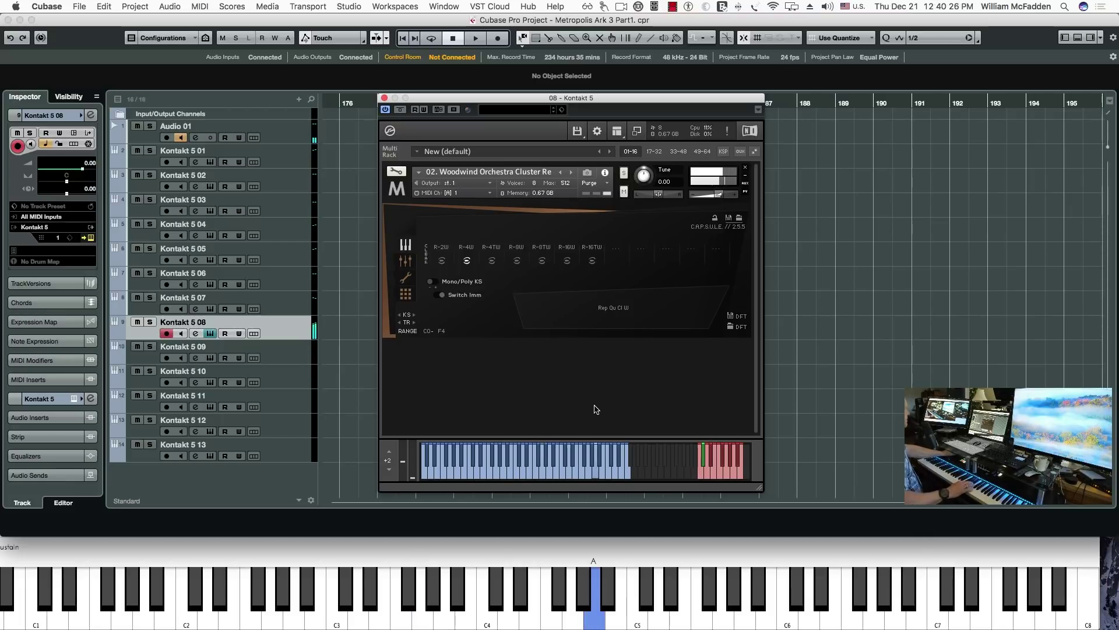
left_click(492, 261)
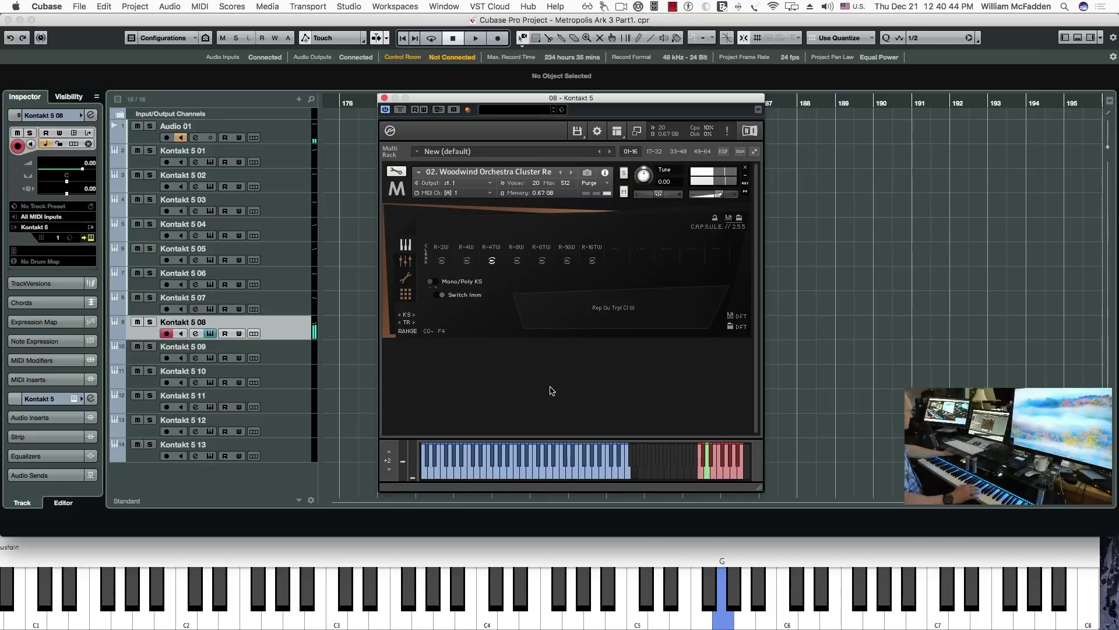
left_click(517, 260)
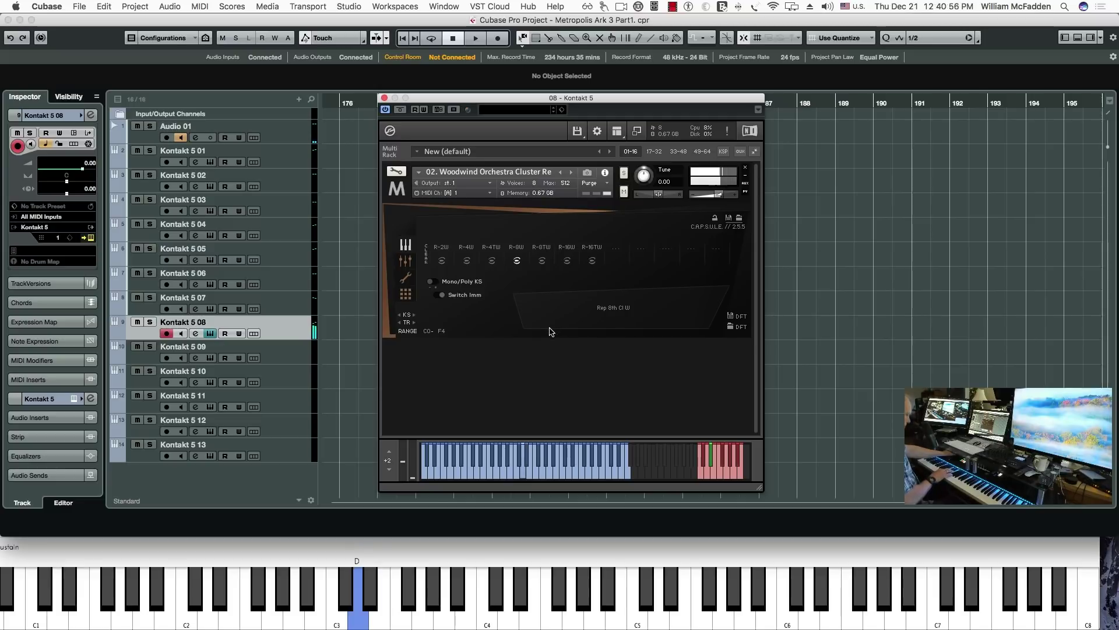
left_click(543, 261)
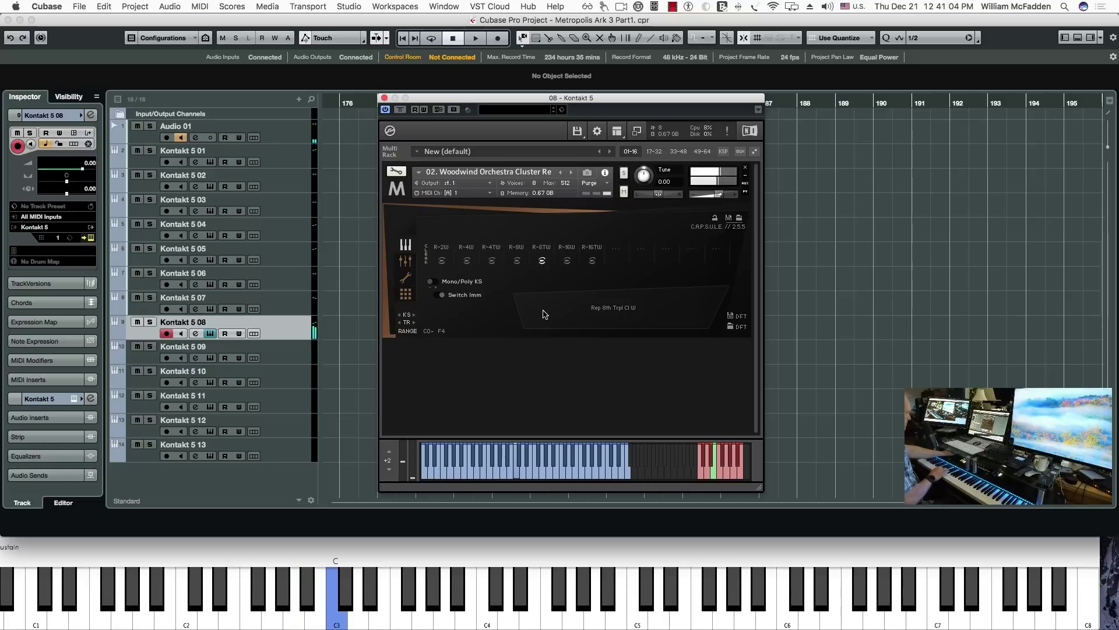
left_click(568, 261)
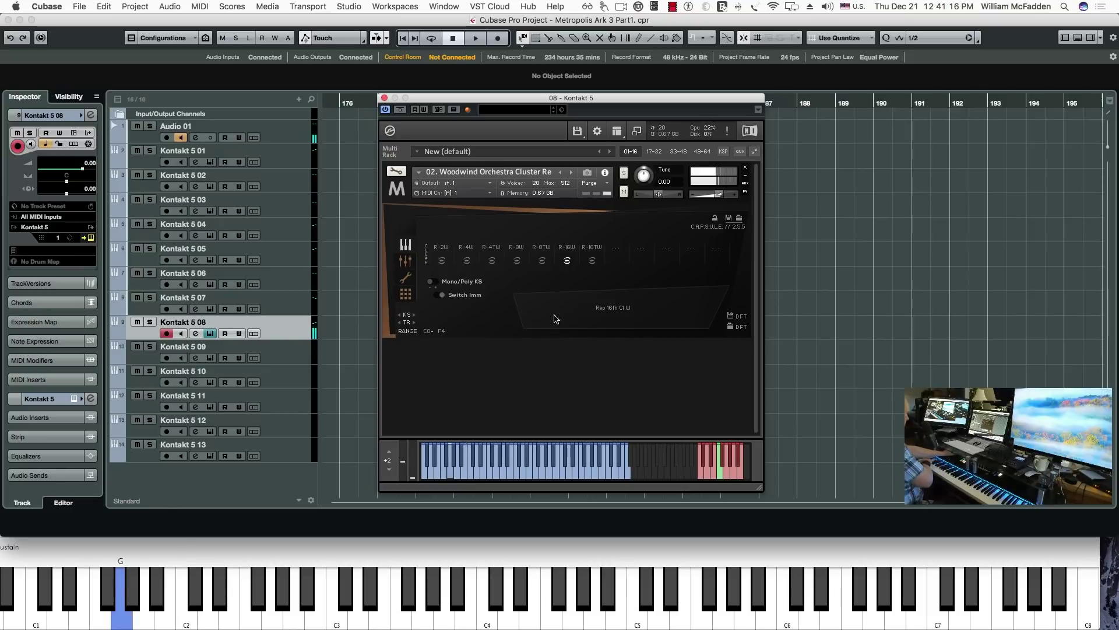
left_click(593, 264)
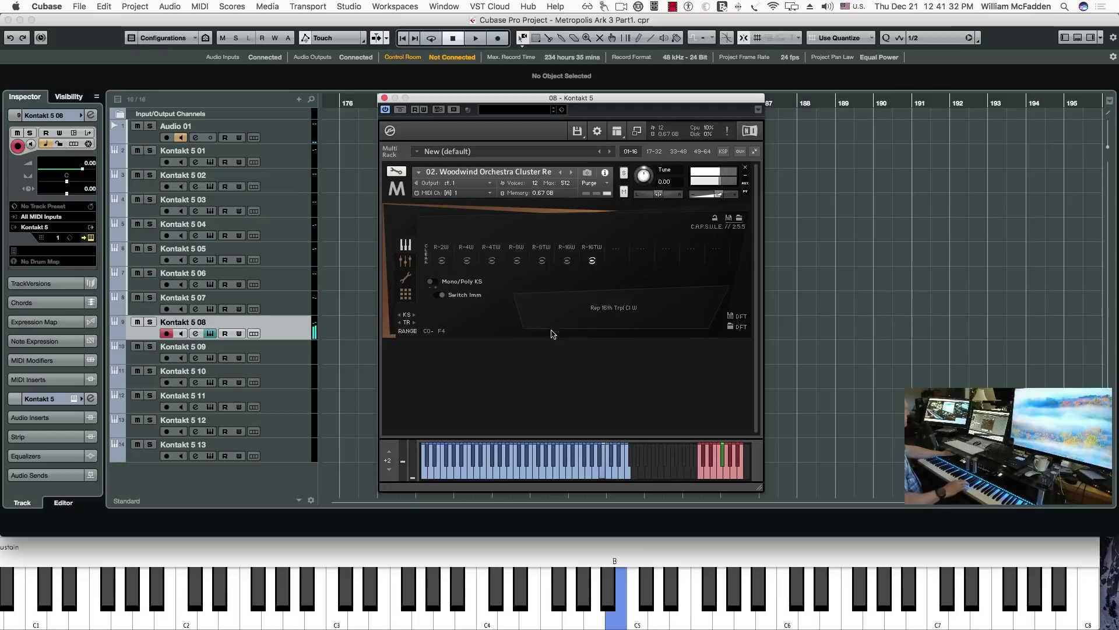
Close Kontakt 5 08's instrument window and open the one for track Kontakt 5 09.
left_click(384, 97)
left_click(299, 347)
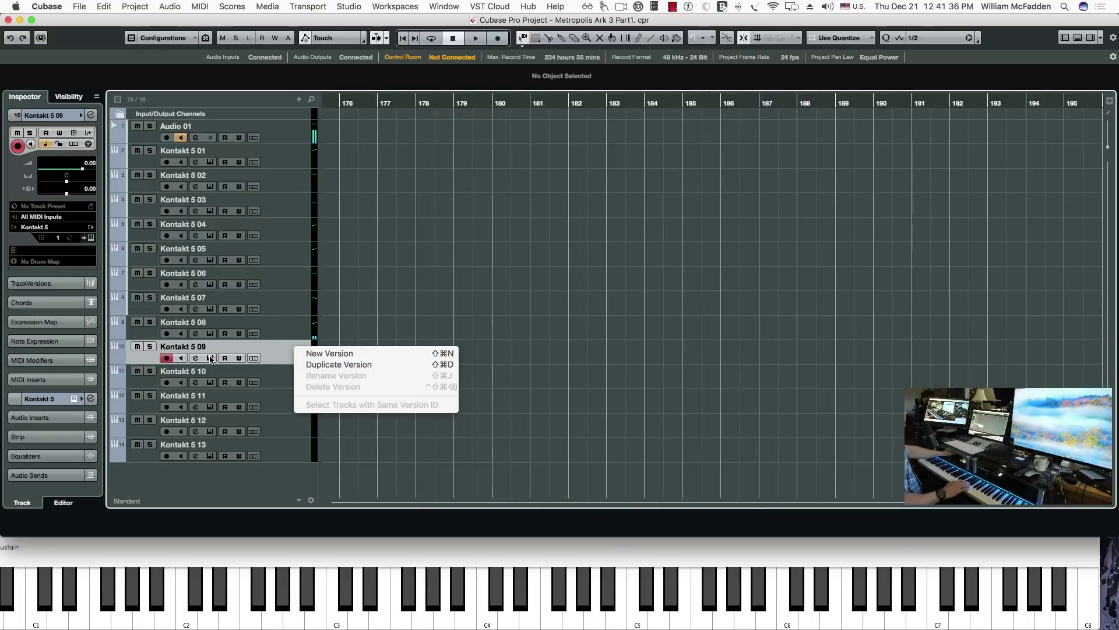
left_click(532, 290)
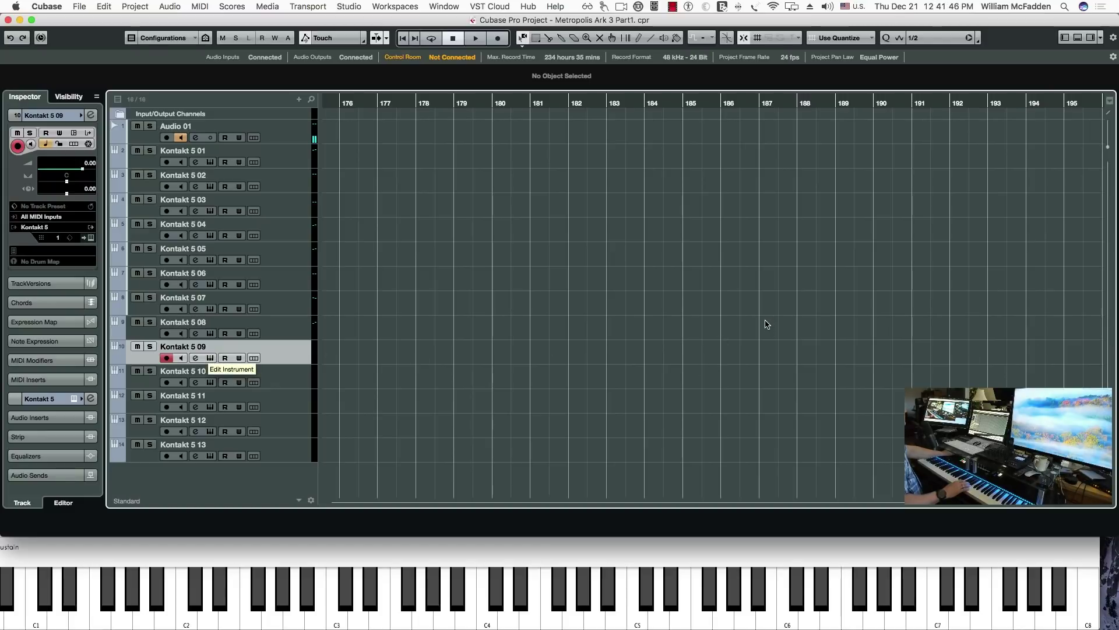
left_click(210, 357)
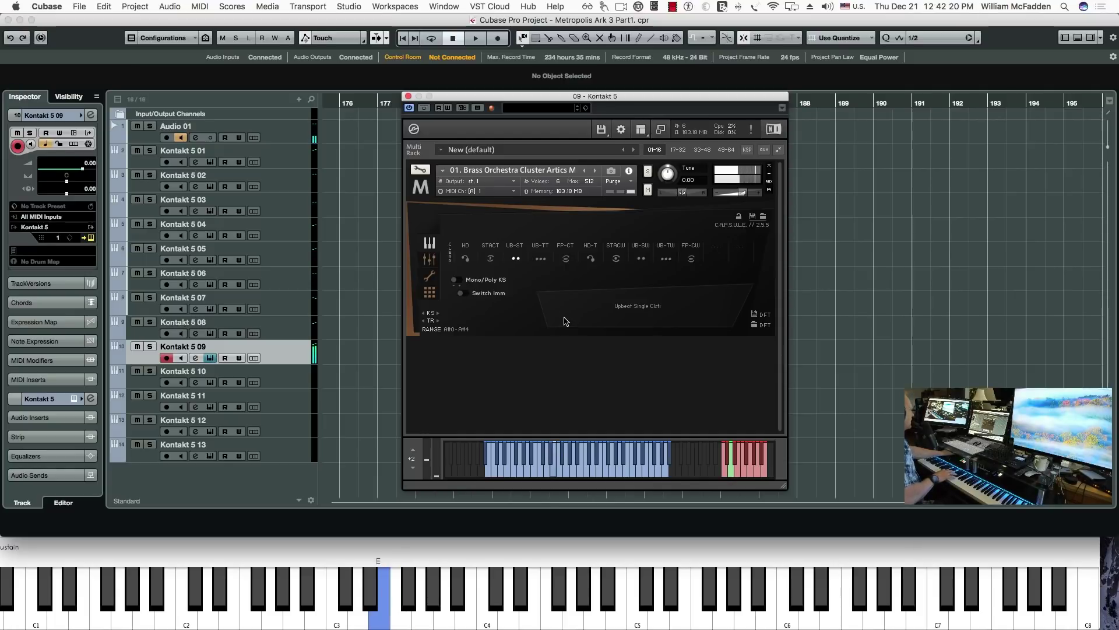
Audition the Brass Orchestra Cluster Artics patch's articulations in turn, from UB-TT through to FP-CW.
left_click(540, 260)
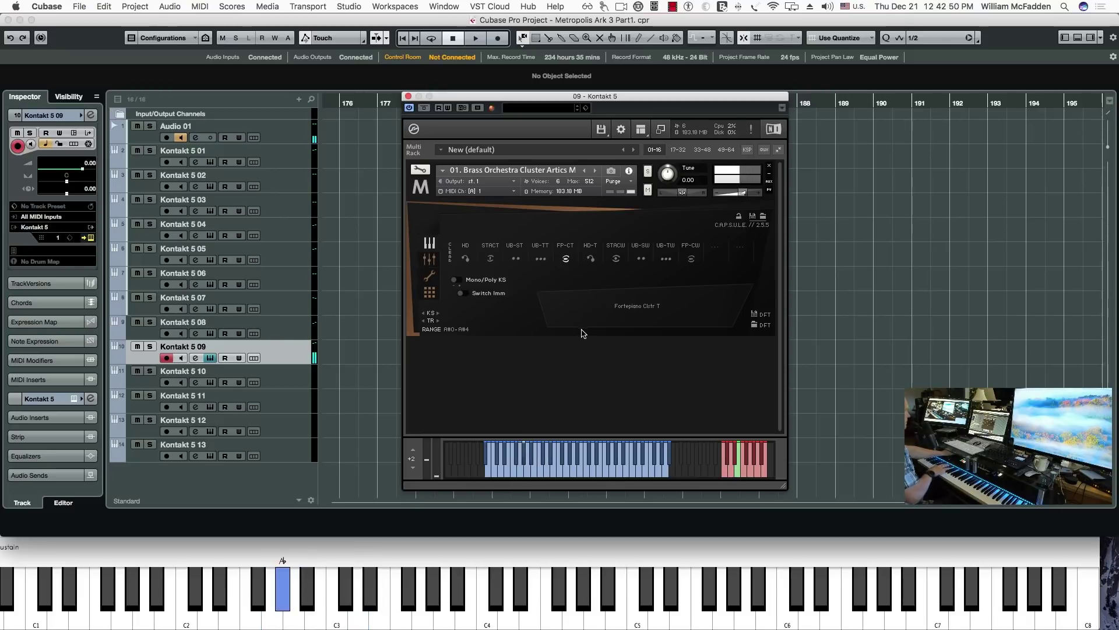
left_click(591, 258)
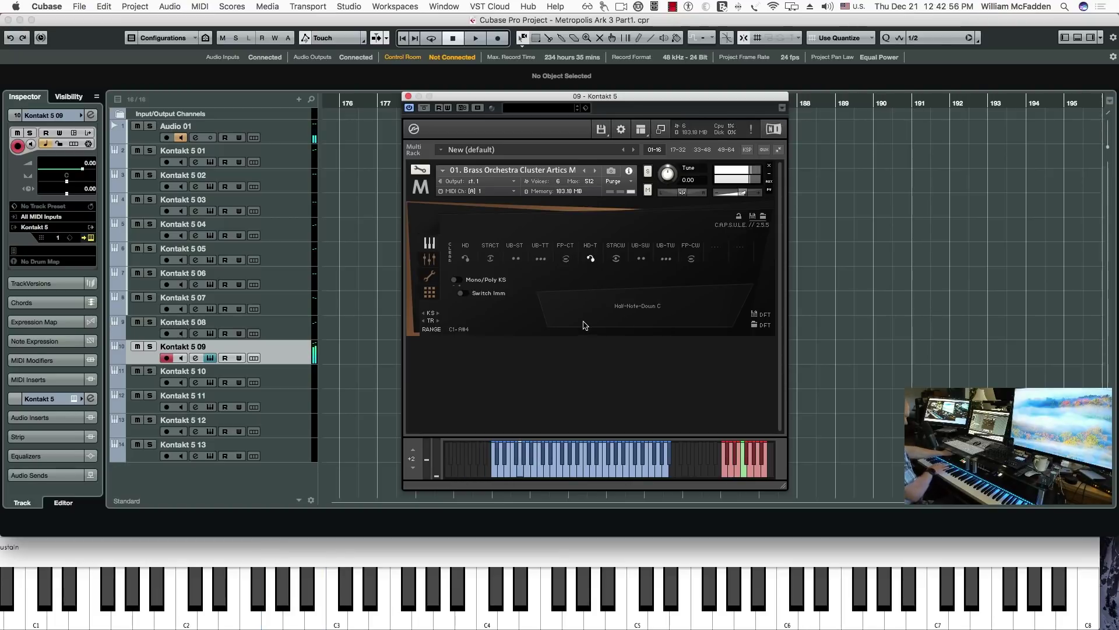
left_click(618, 262)
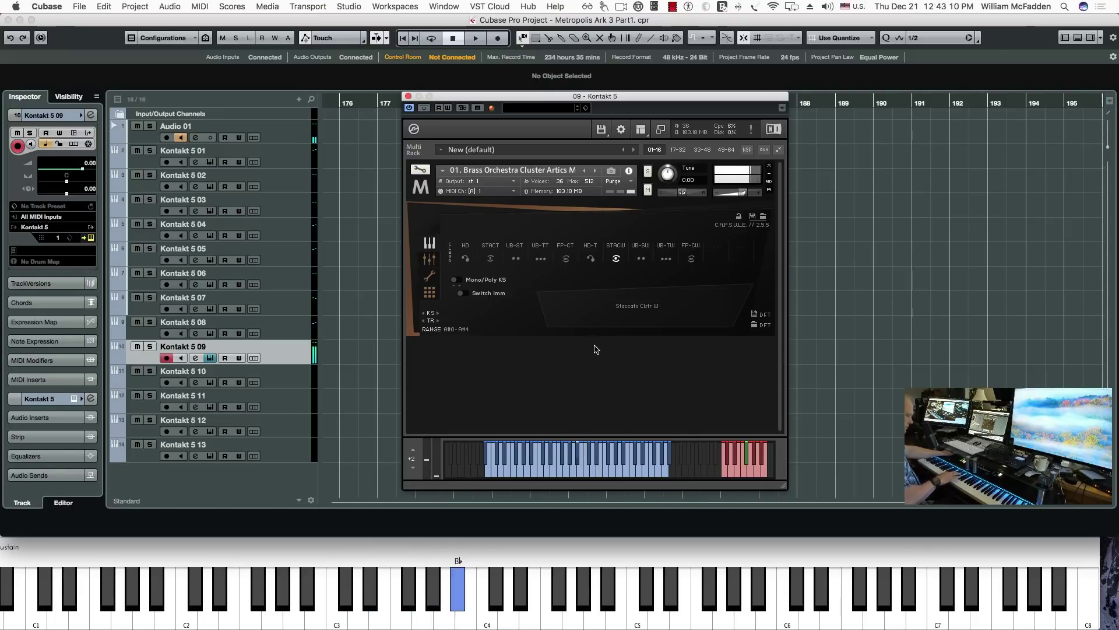
left_click(642, 259)
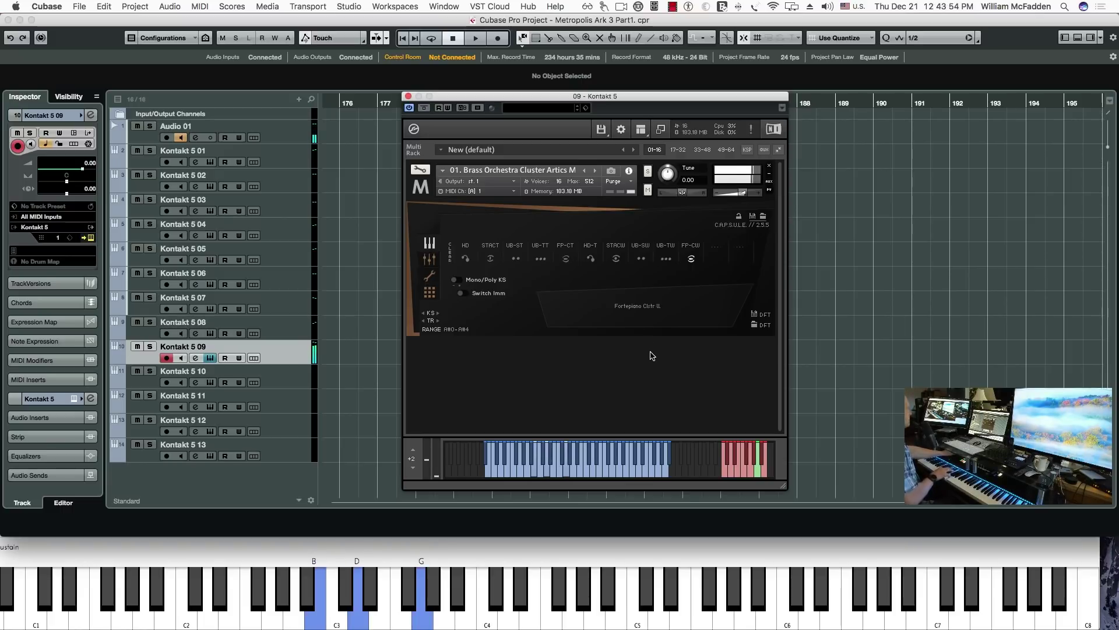
Close Kontakt 5 09's instrument window and open the one for track Kontakt 5 10.
left_click(408, 96)
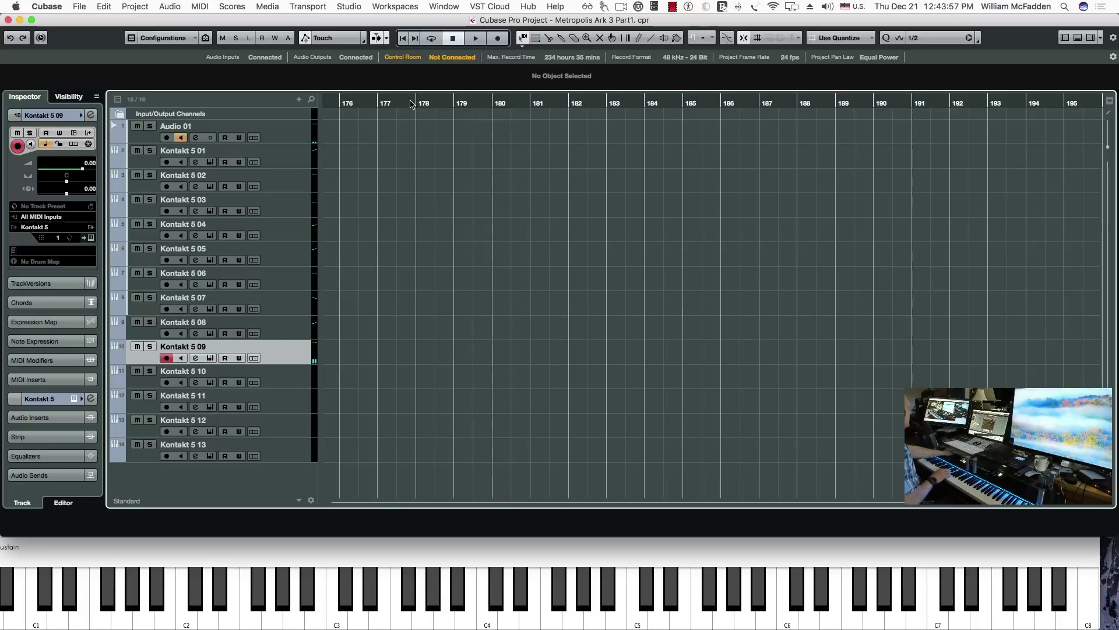
left_click(296, 382)
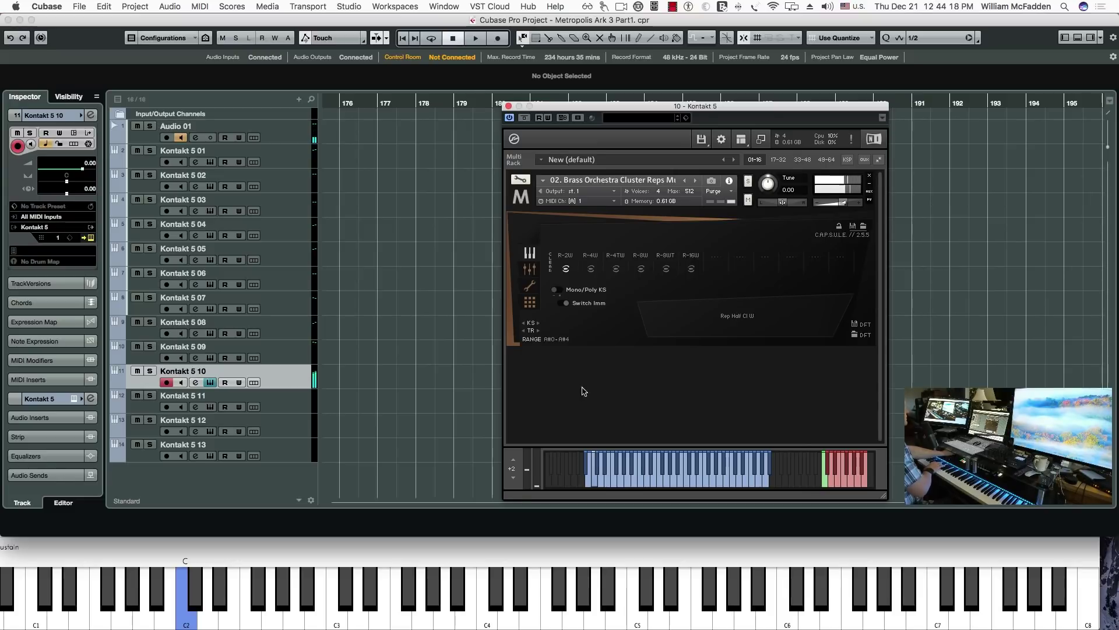
Audition the Brass Orchestra Cluster Reps patch's repetition articulations in ascending order, from R-4W through to R-16W.
left_click(592, 269)
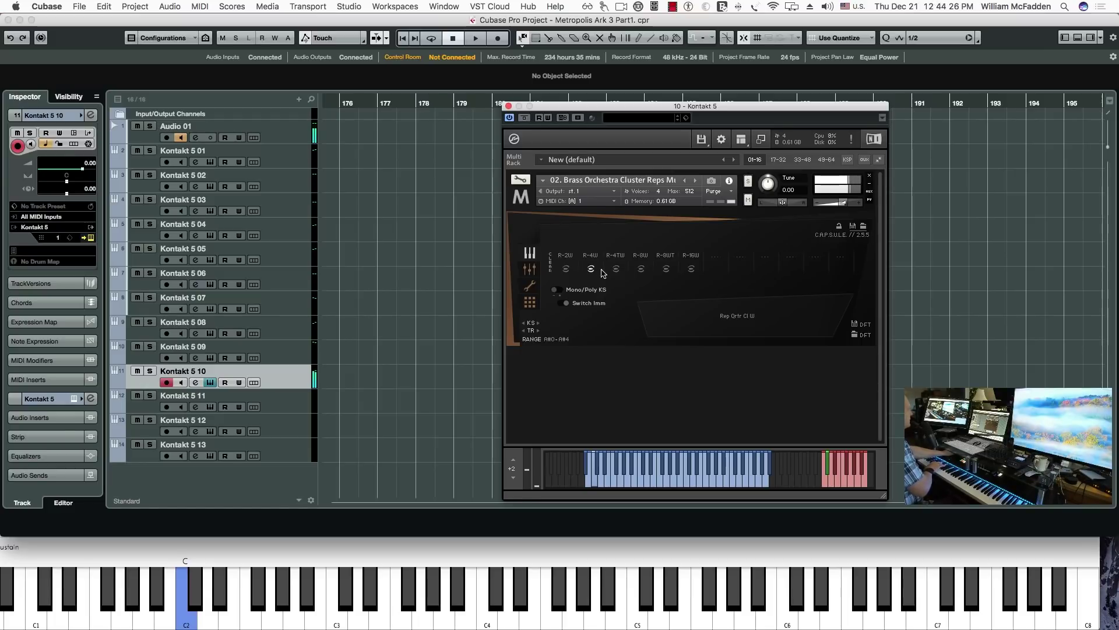
left_click(616, 272)
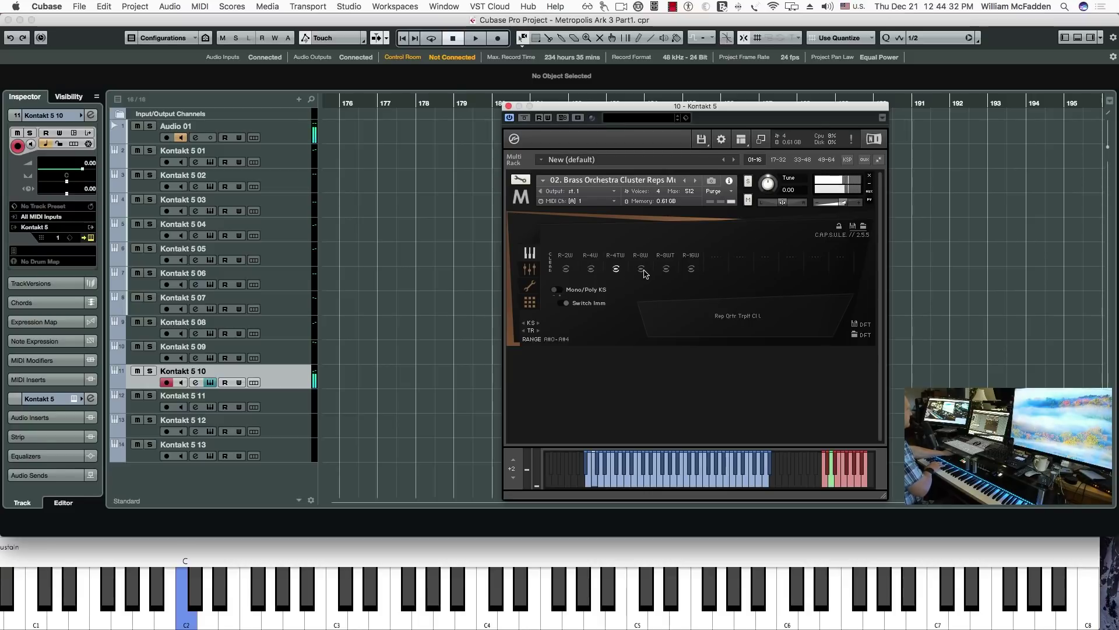
left_click(642, 270)
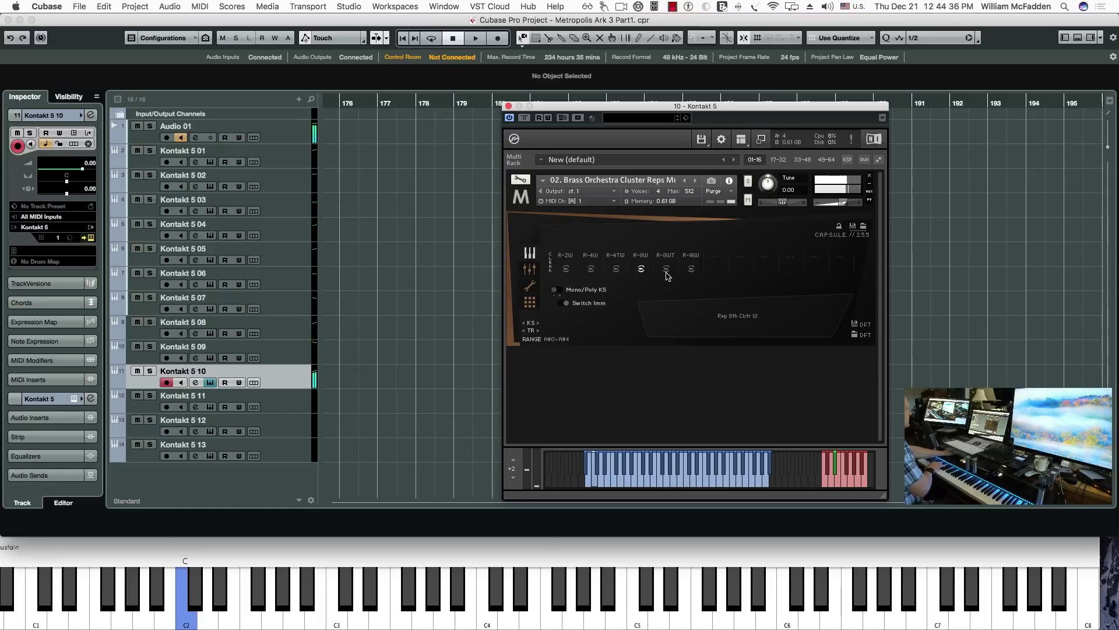
left_click(668, 270)
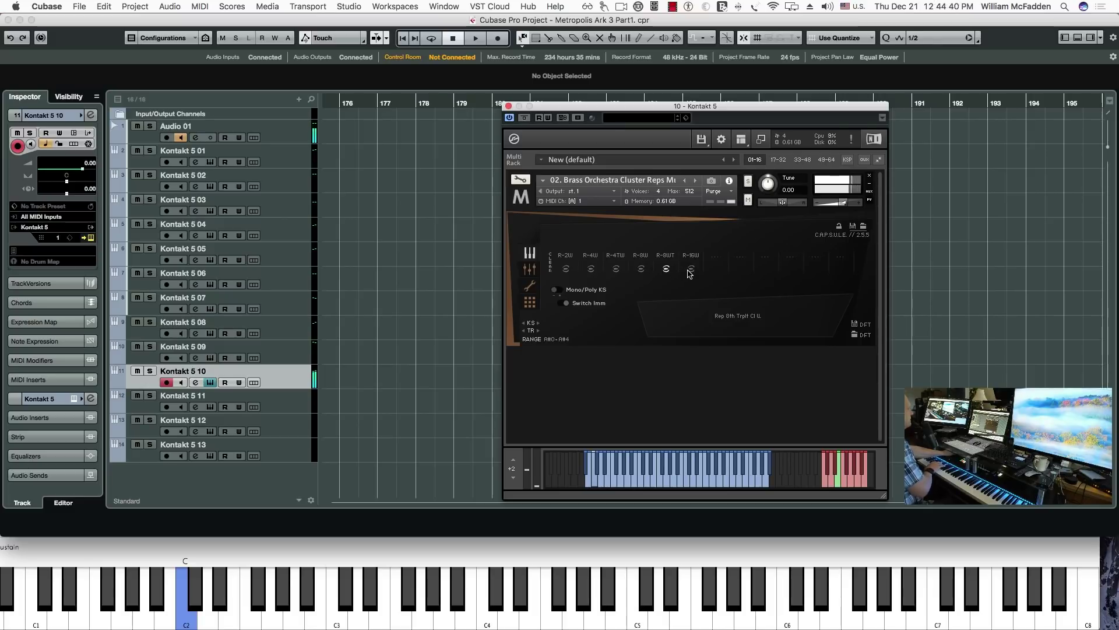
left_click(689, 271)
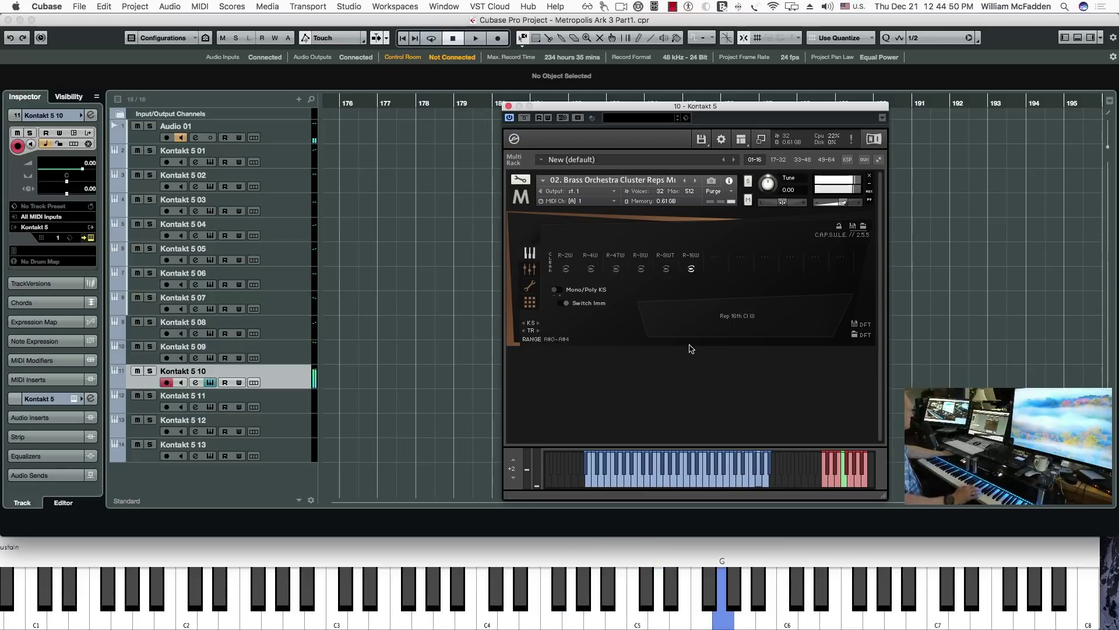
Audition the Brass Orchestra Cluster Reps articulations in reverse order, from R-8WT back to R-2W, and close Kontakt 5 10's instrument window.
left_click(672, 270)
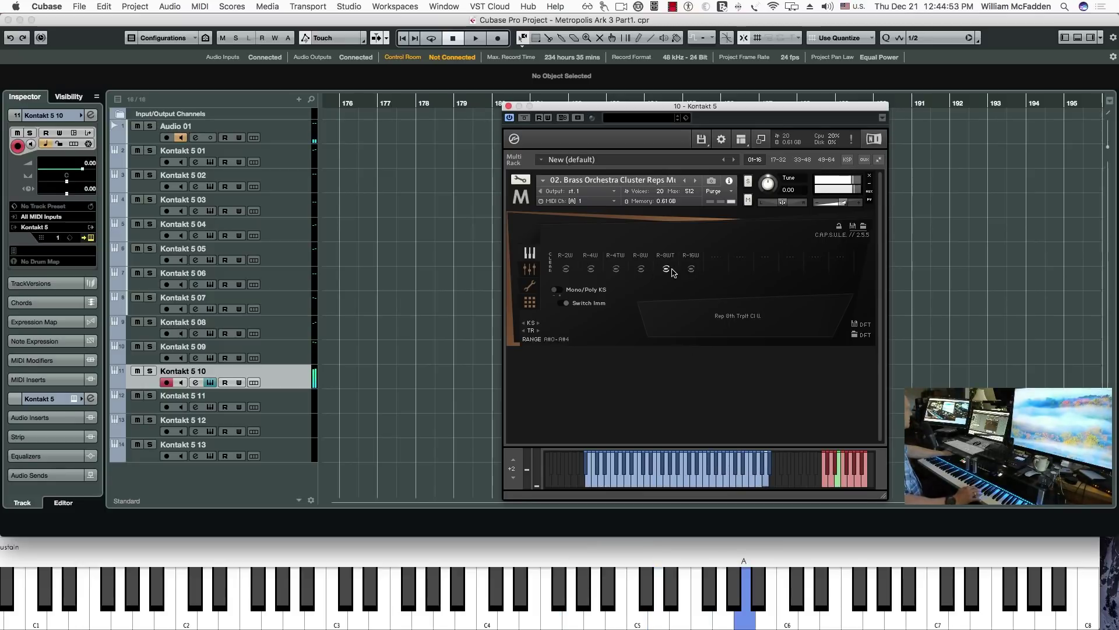
left_click(641, 269)
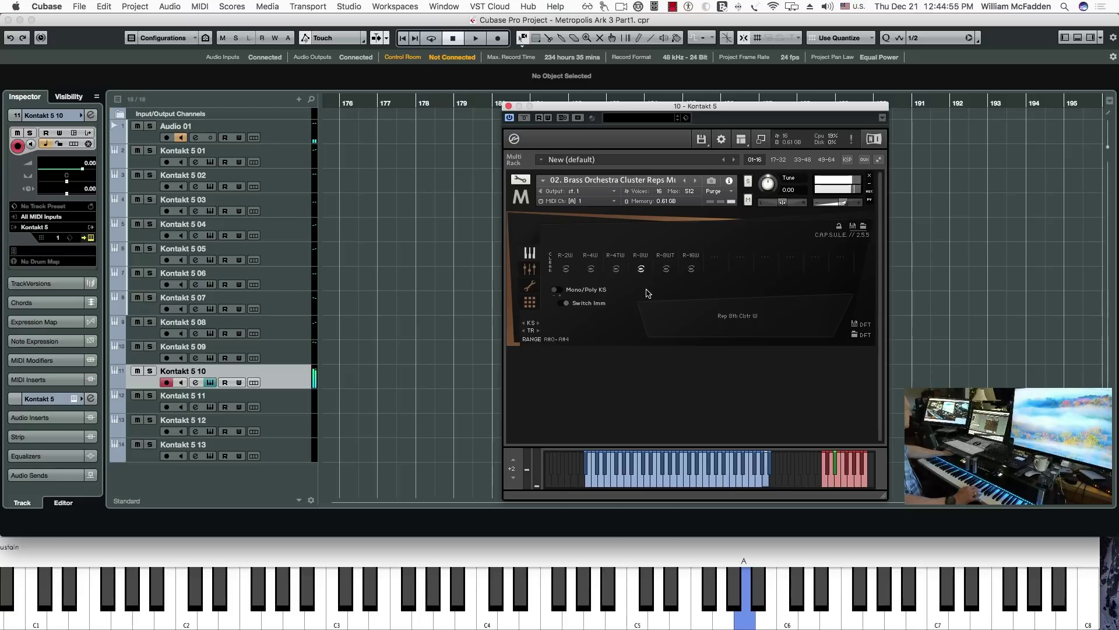
left_click(618, 270)
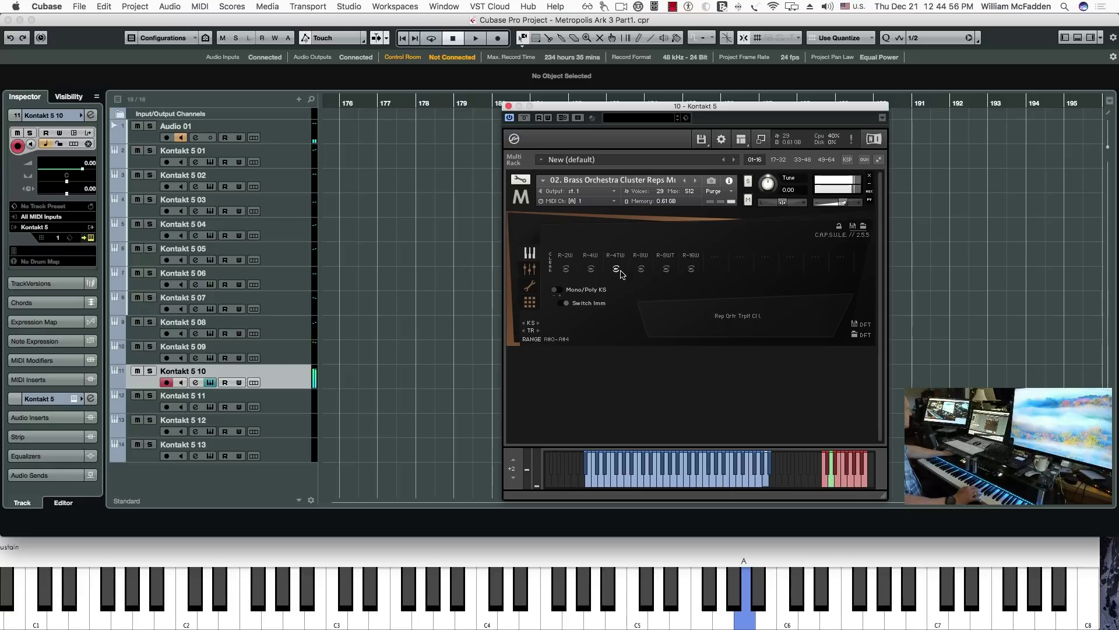
left_click(591, 269)
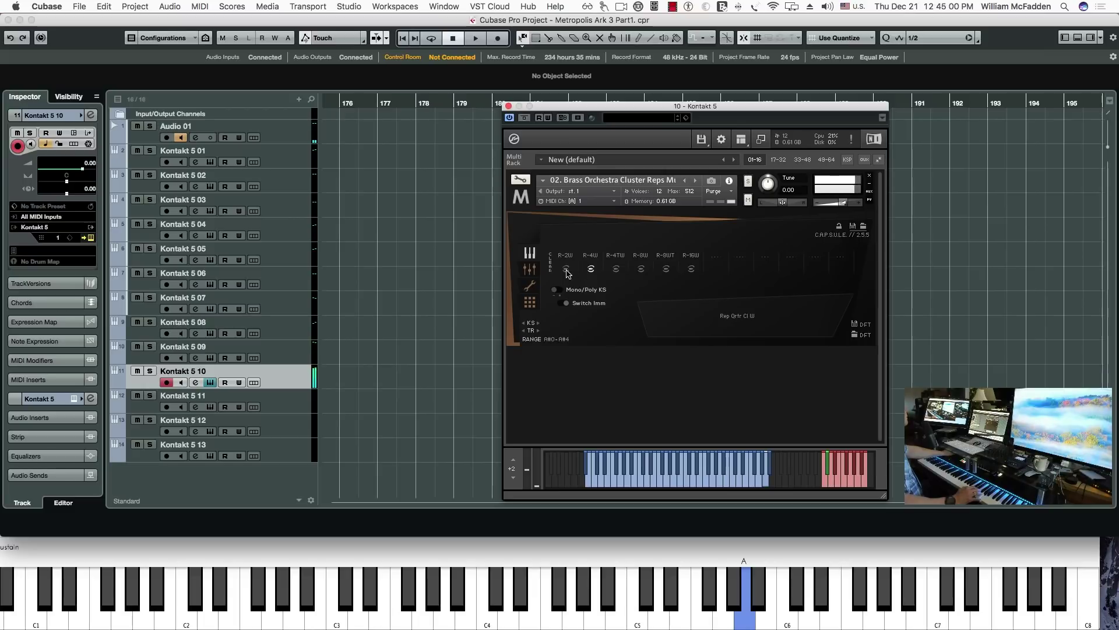
left_click(567, 270)
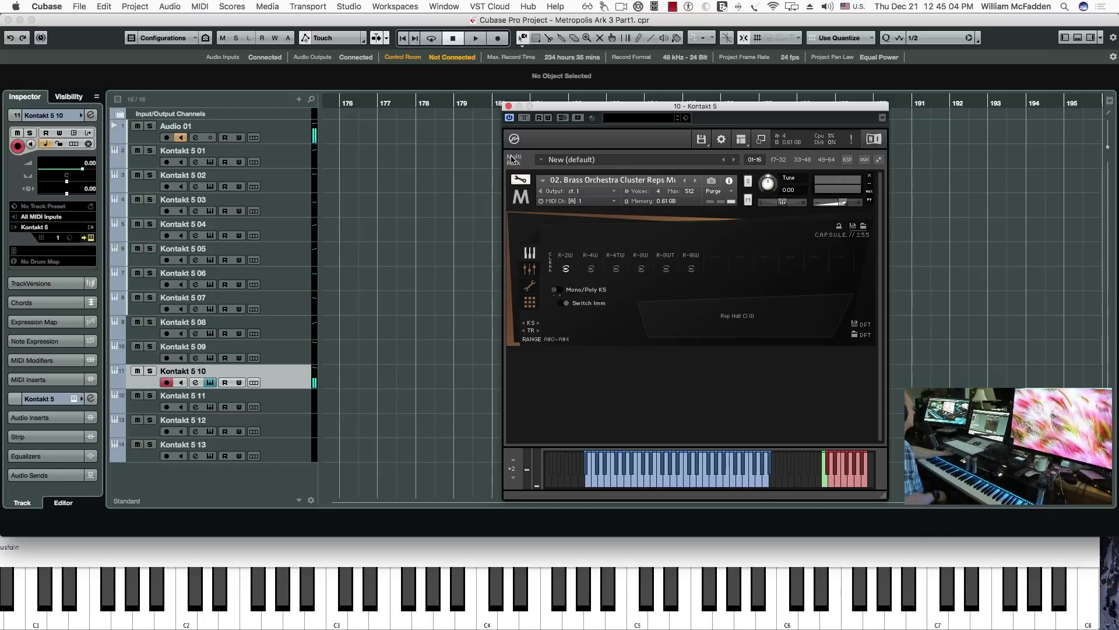
left_click(508, 105)
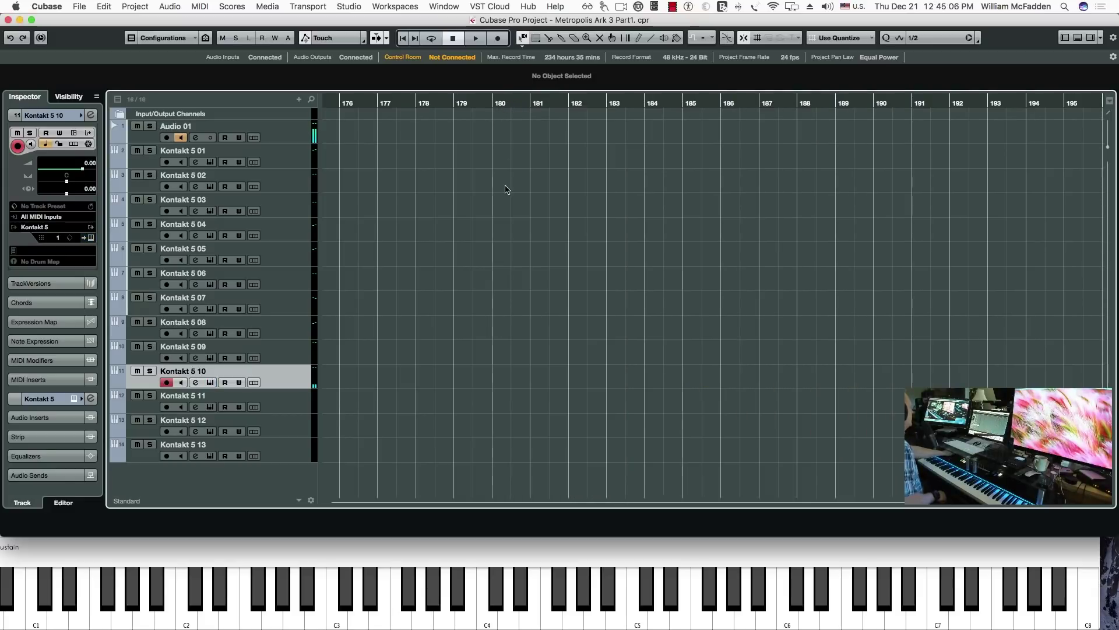
Select track Kontakt 5 11 and open its instrument window with the Timpani Cluster Artics patch.
left_click(295, 400)
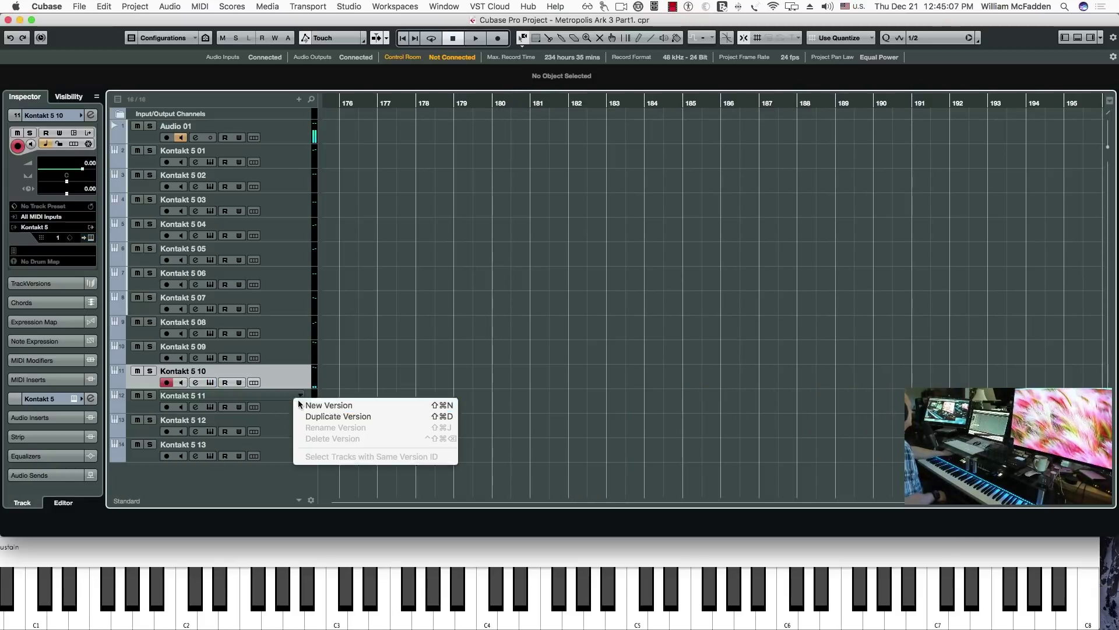
left_click(210, 408)
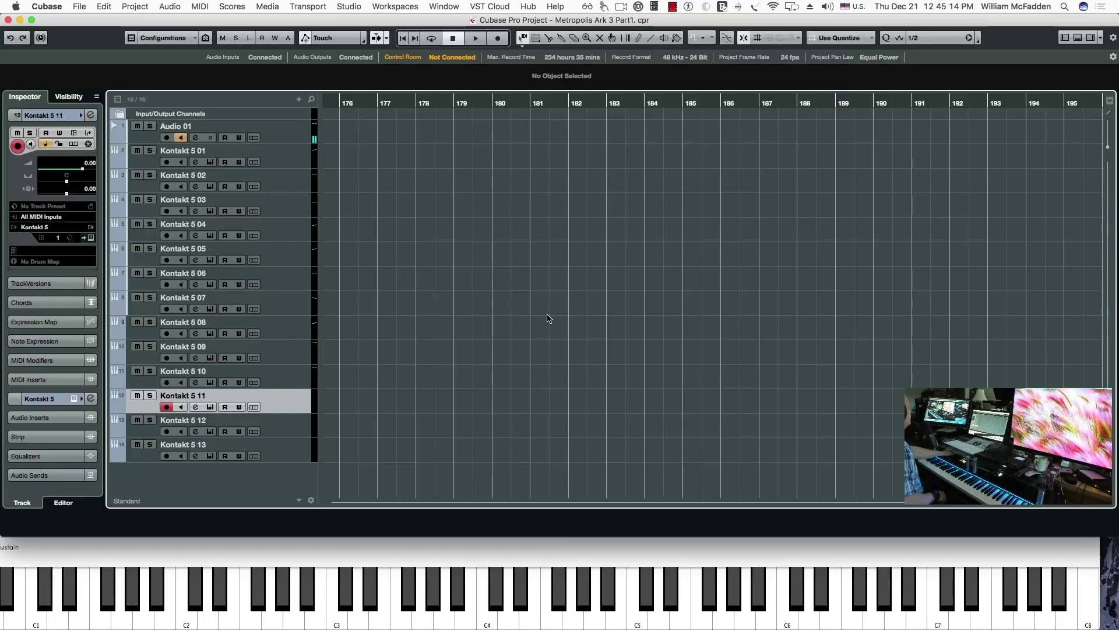
left_click(210, 407)
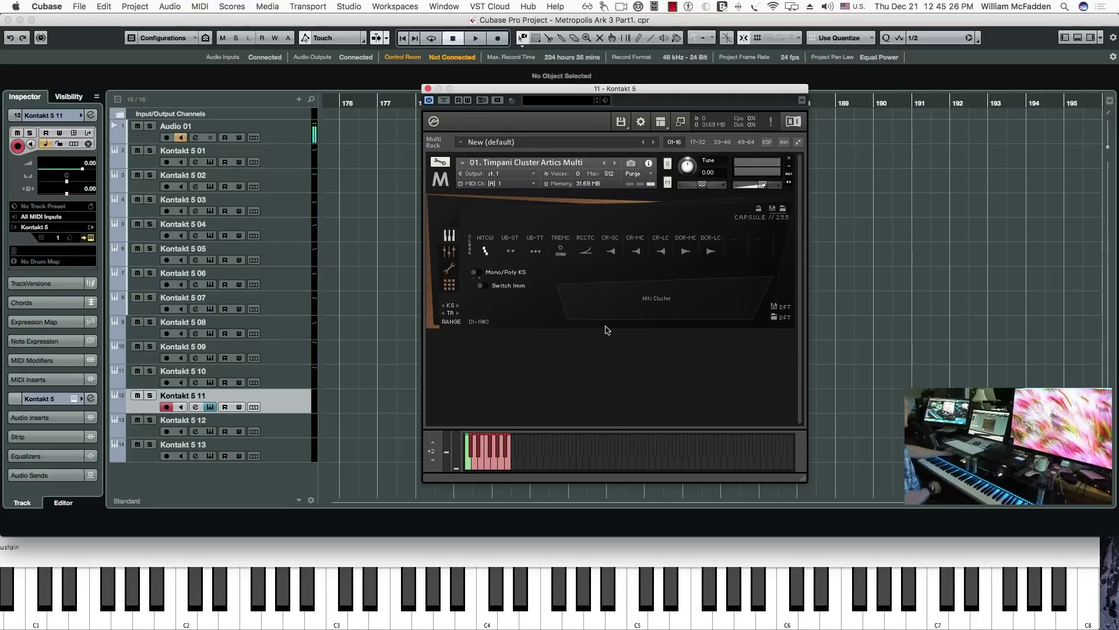
Show the Kontakt library browser and audition the Timpani Cluster Artics patch's UB-TT and UB-ST articulations.
key("F1")
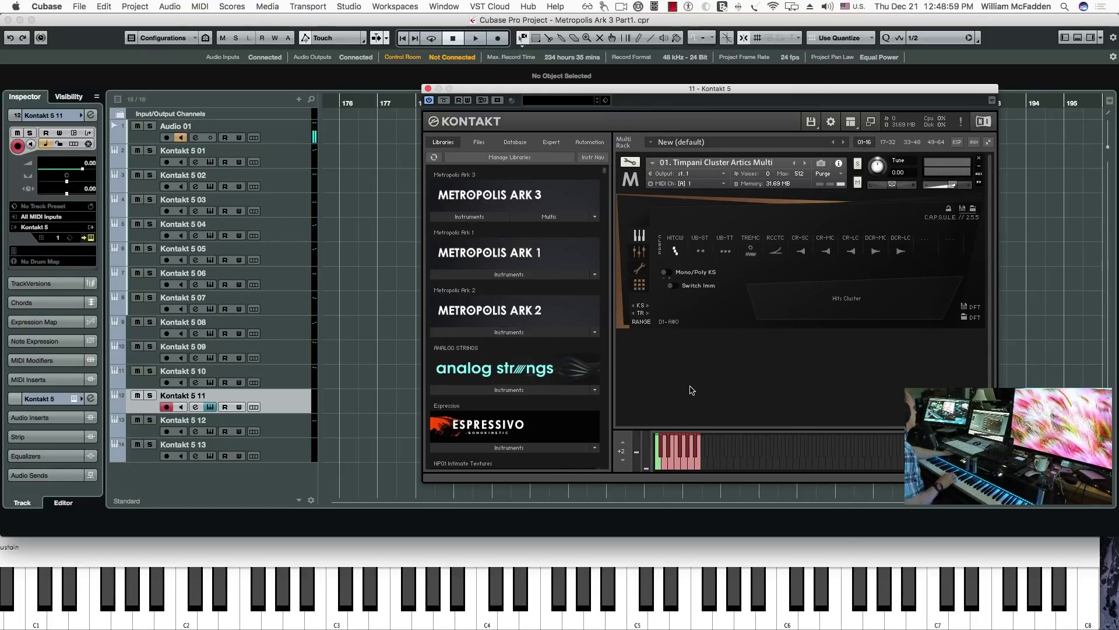
left_click(666, 464)
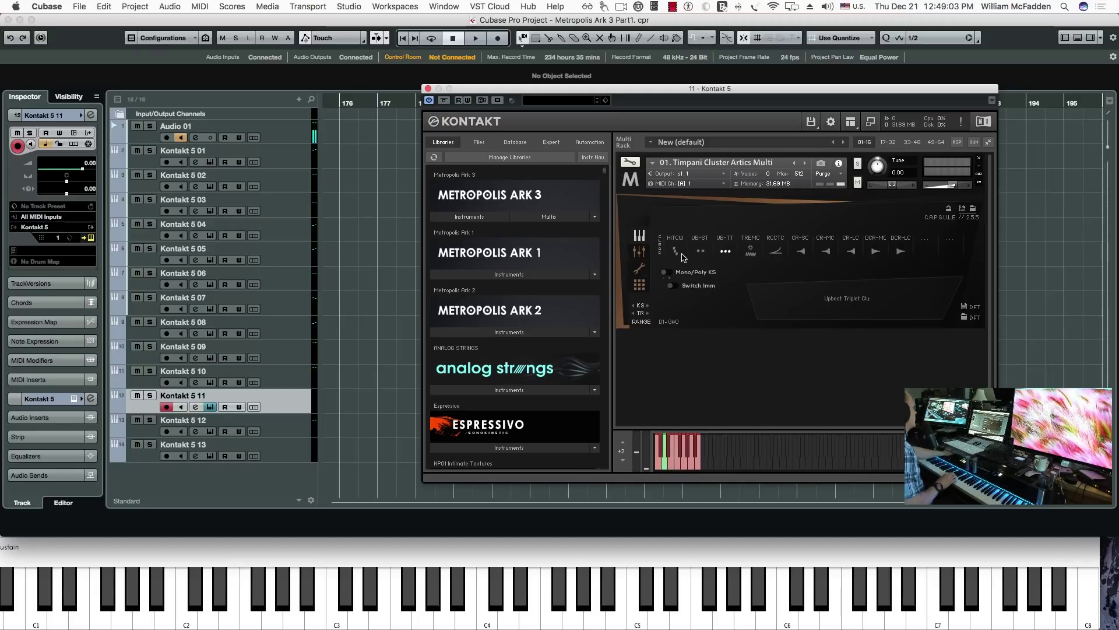
left_click(662, 448)
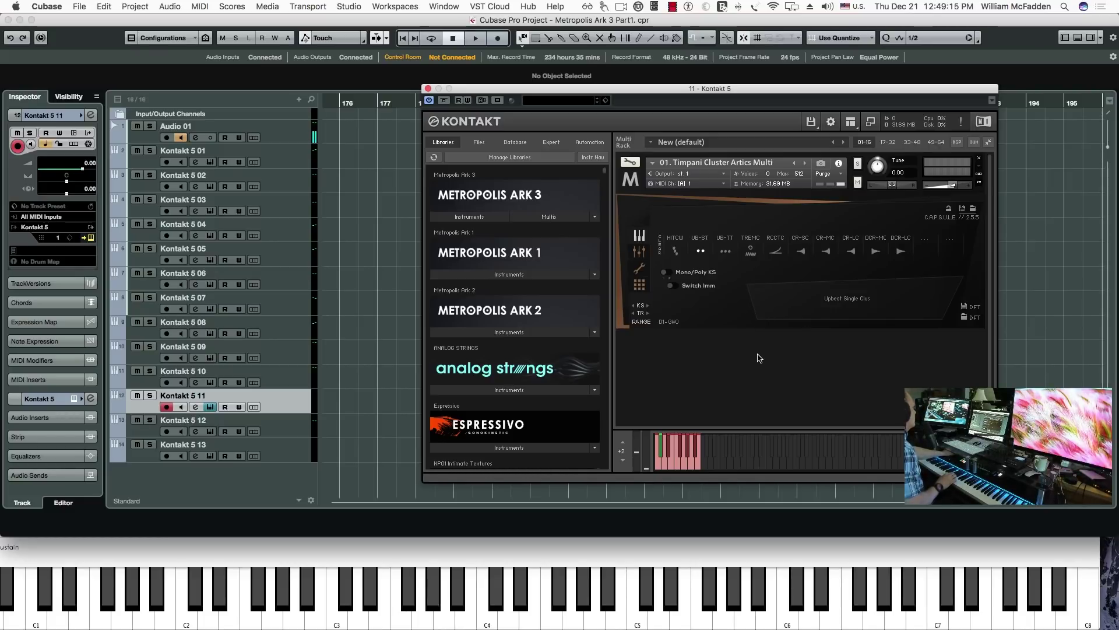
Close Kontakt 5 11's instrument window and open the one for track Kontakt 5 12, moving it clear of the webcam view.
left_click_drag(622, 101, 556, 80)
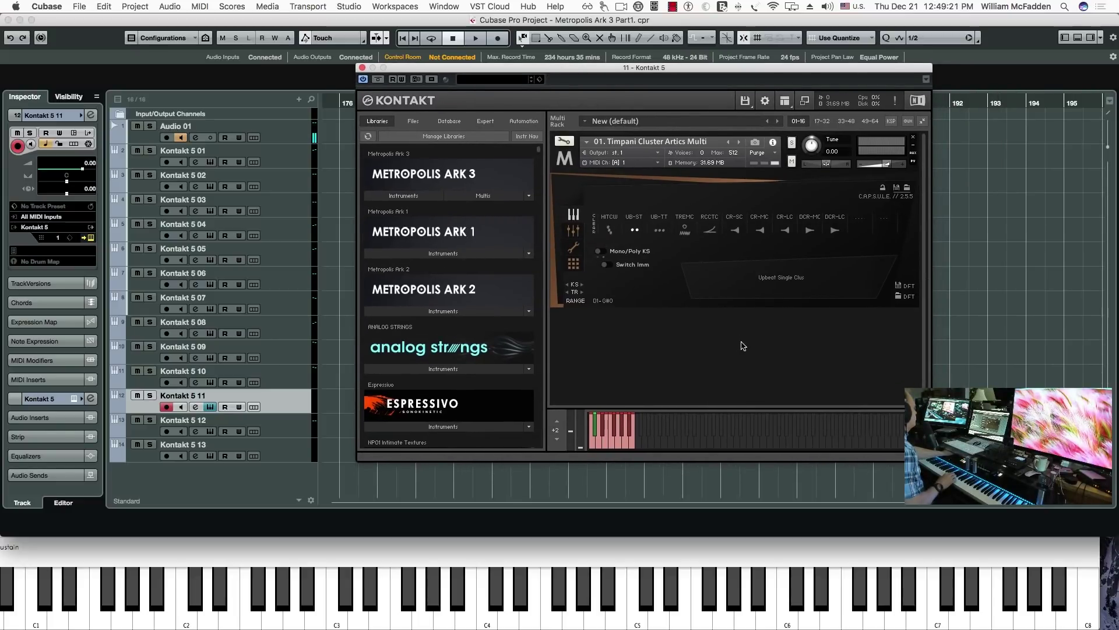
left_click(362, 68)
left_click(262, 434)
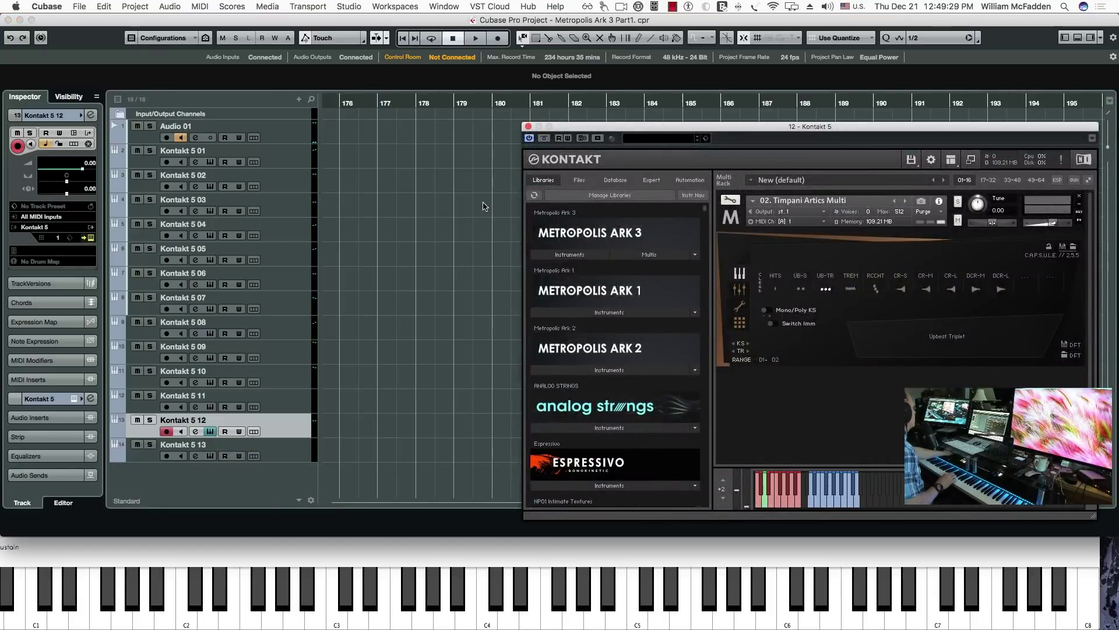
left_click_drag(664, 127, 492, 90)
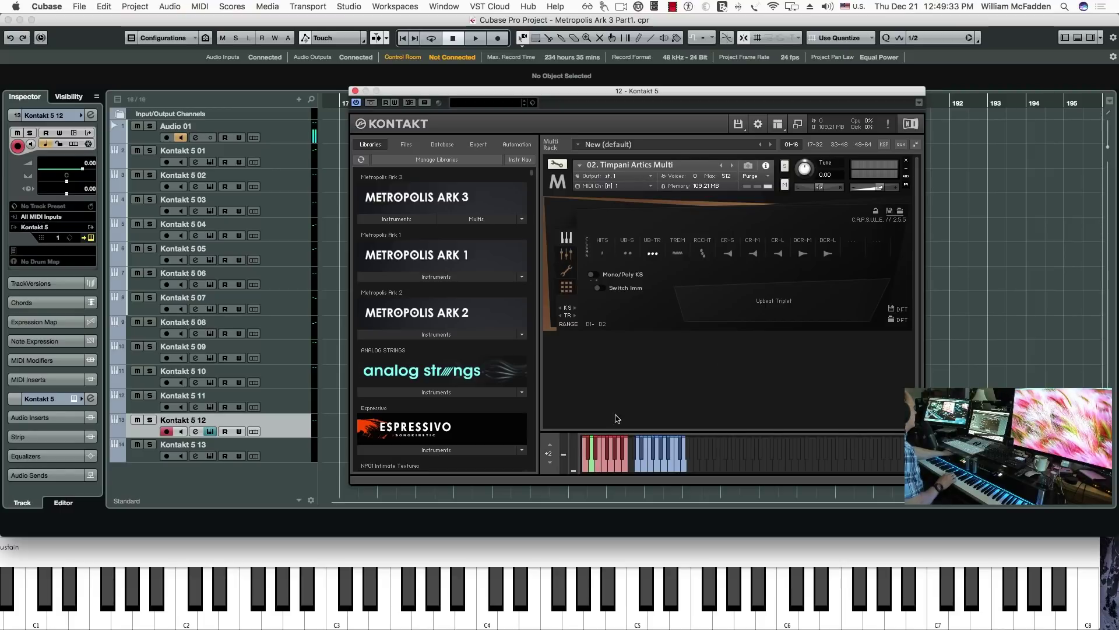
Audition the Timpani Artics patch's hit, upbeat, tremolo and ricochet articulations in turn, from HITS through to RCCHT.
left_click(583, 467)
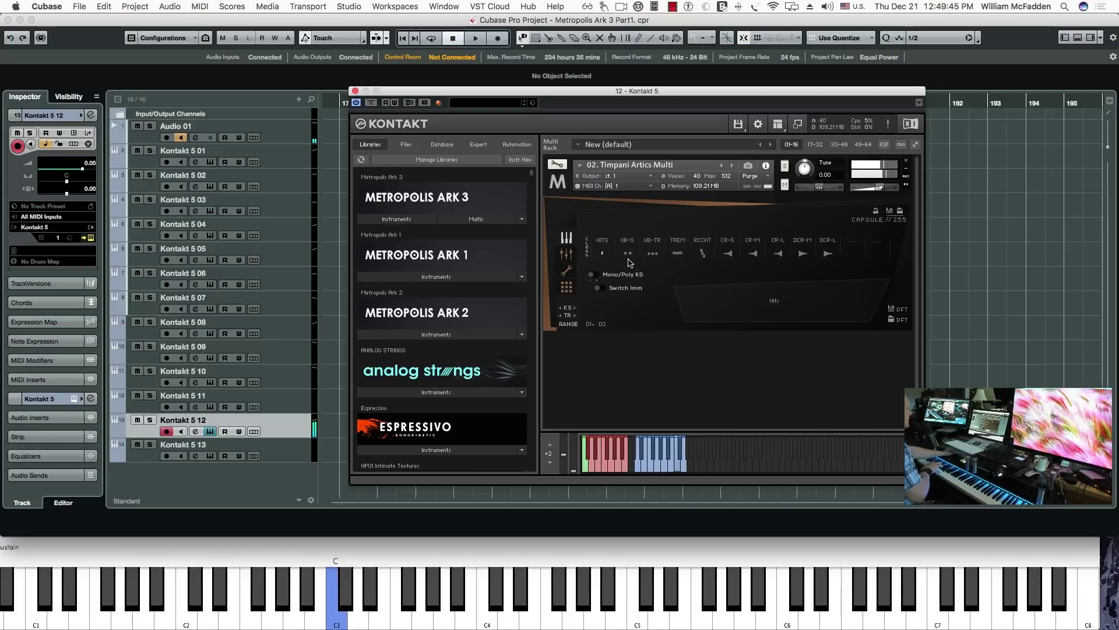
left_click(628, 254)
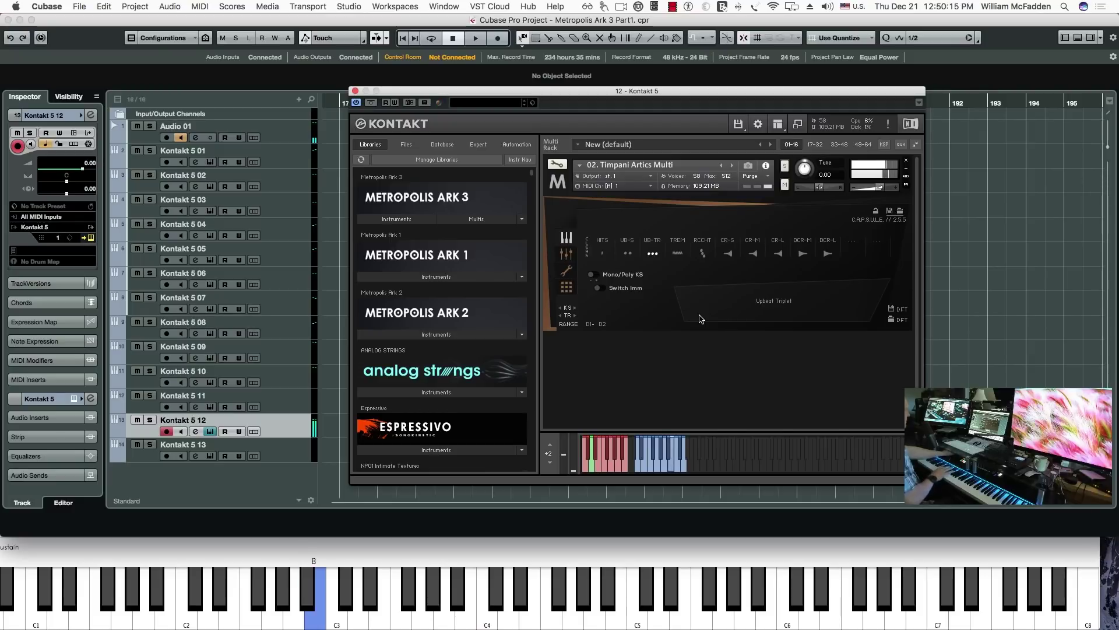
left_click(676, 256)
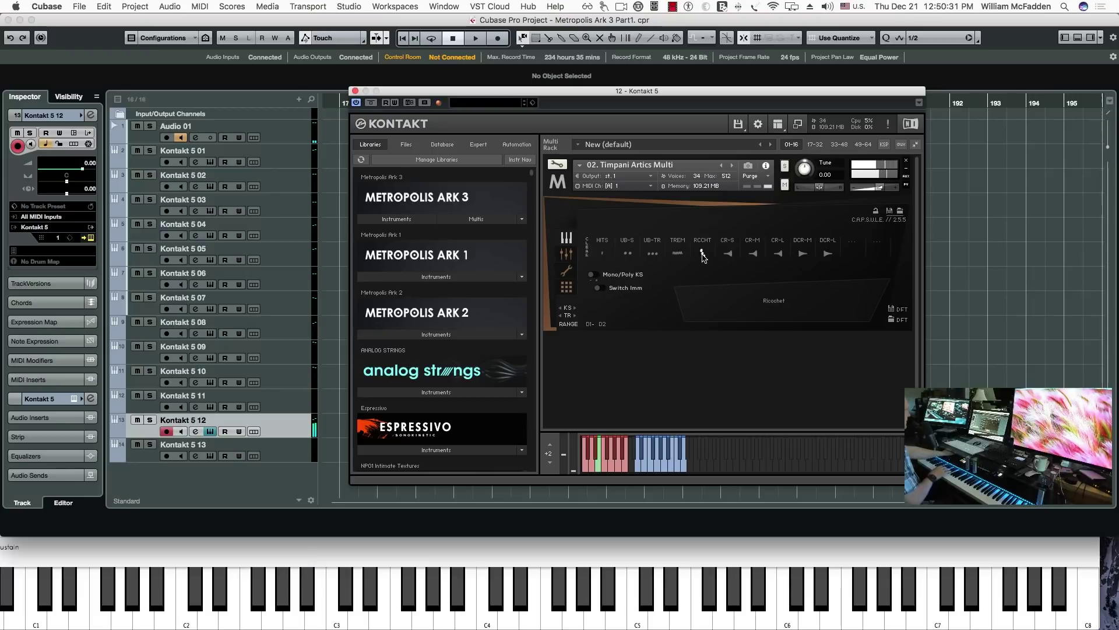
left_click(703, 255)
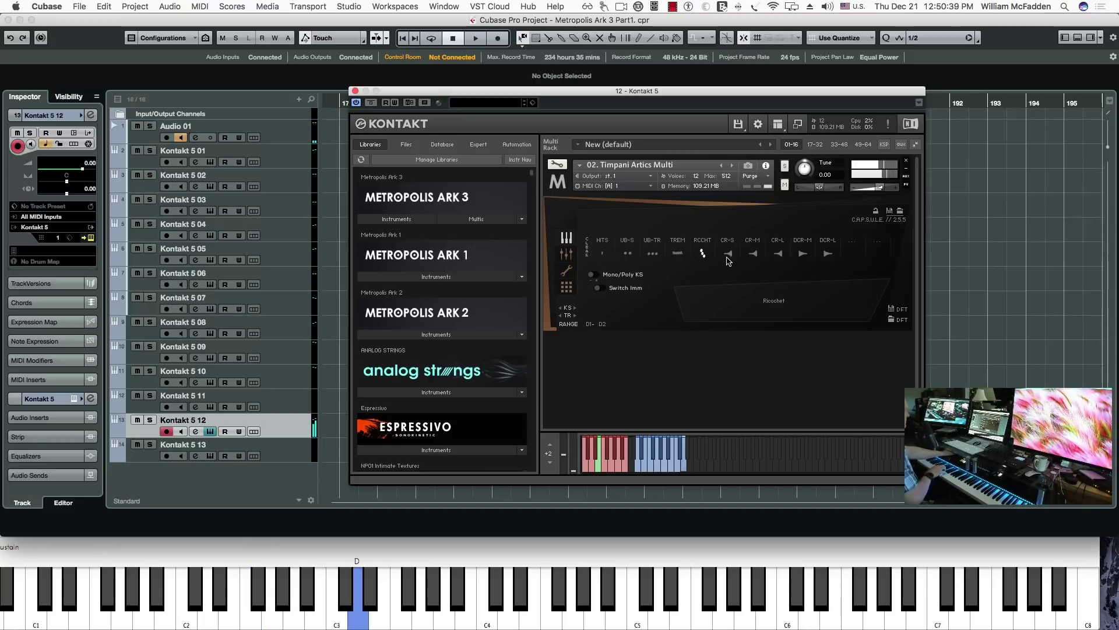
Audition the Timpani Artics patch's crescendo and decrescendo articulations in turn, from CR-S through to DCR-L.
left_click(728, 256)
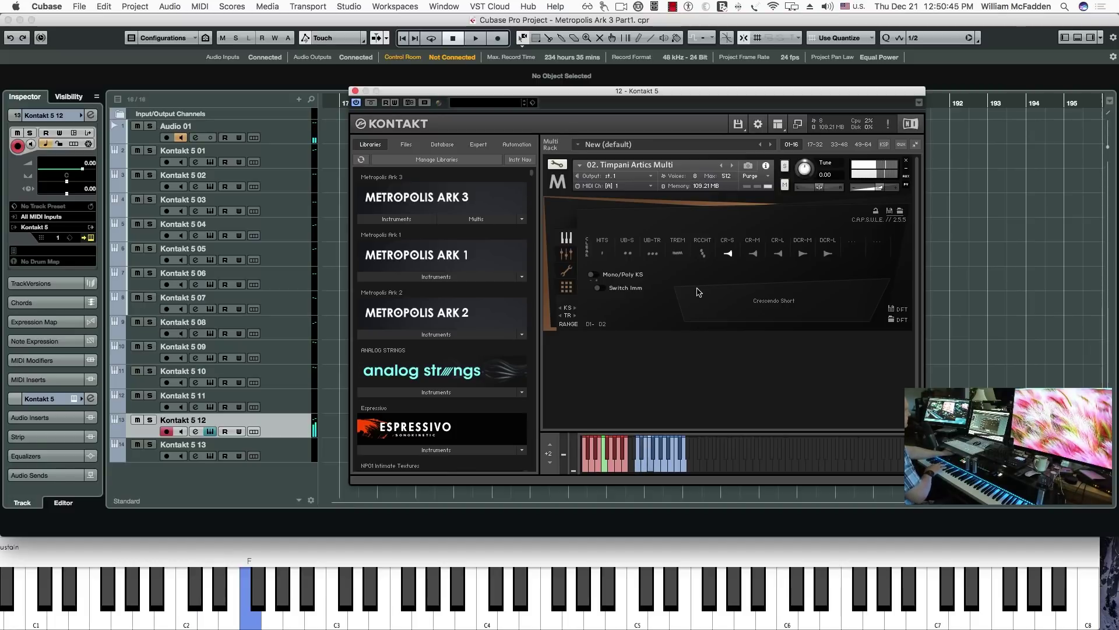
left_click(753, 254)
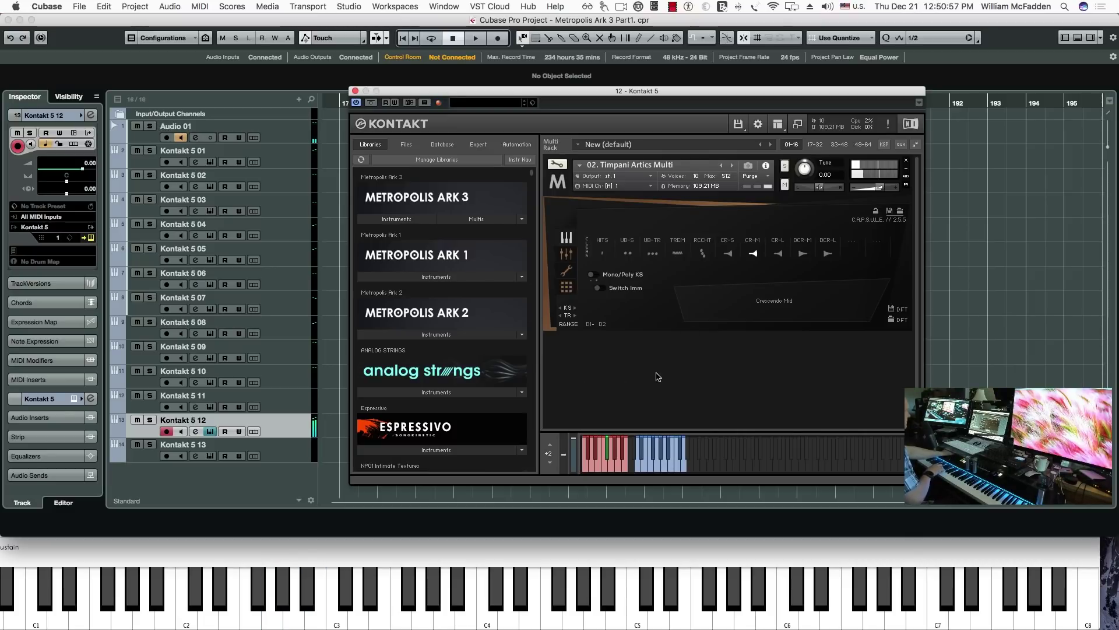
left_click(778, 254)
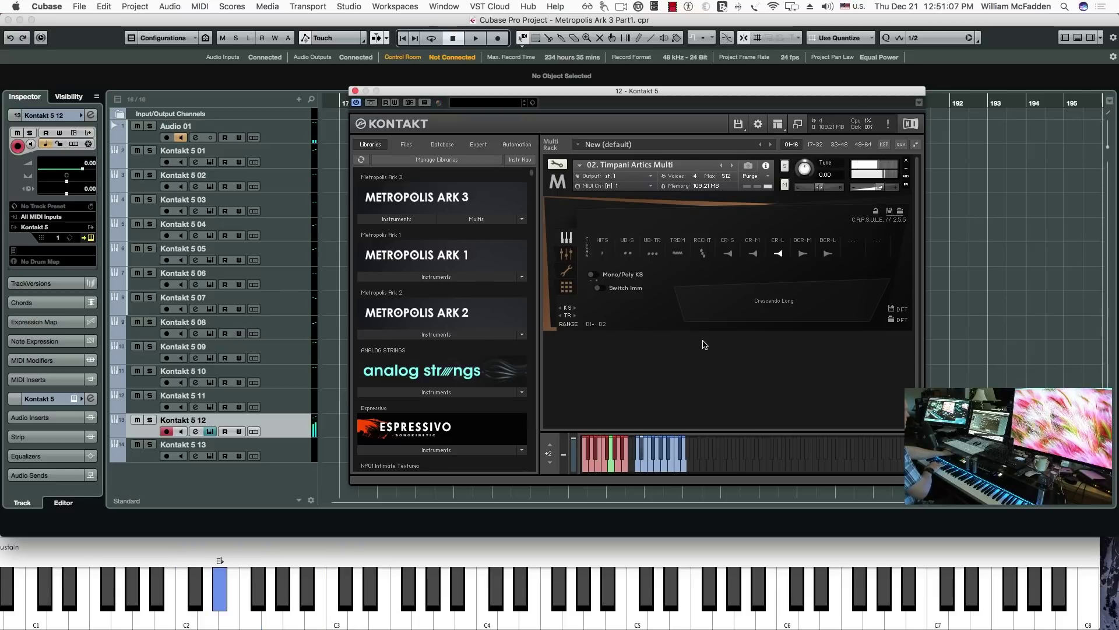
left_click(804, 256)
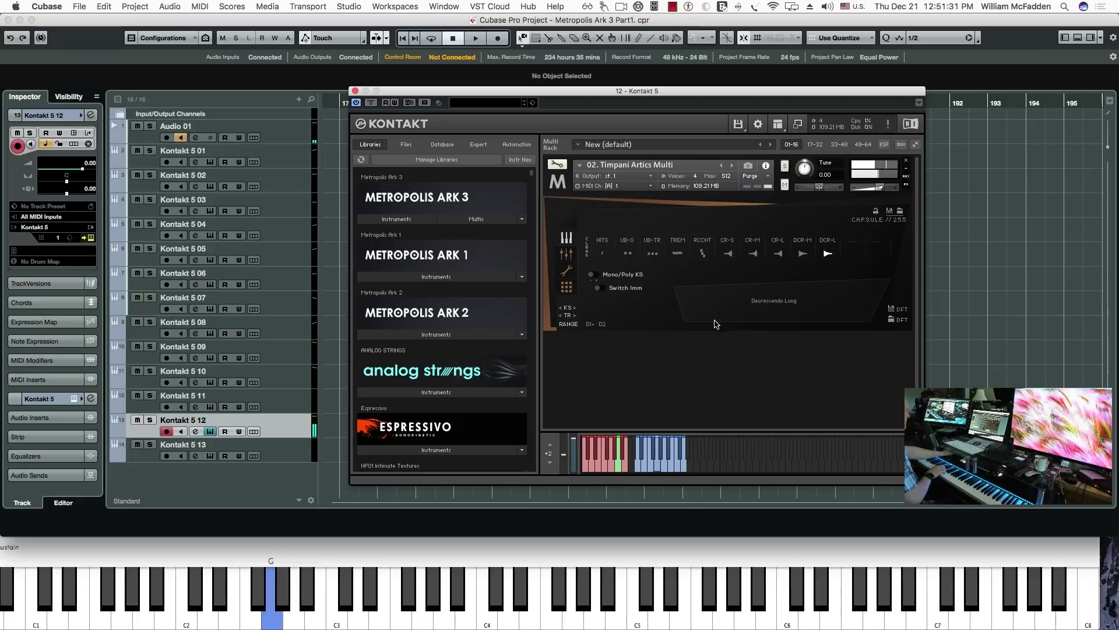
Close Kontakt 5 12's instrument window, open the one for track Kontakt 5 13 and hide its library browser.
left_click(355, 91)
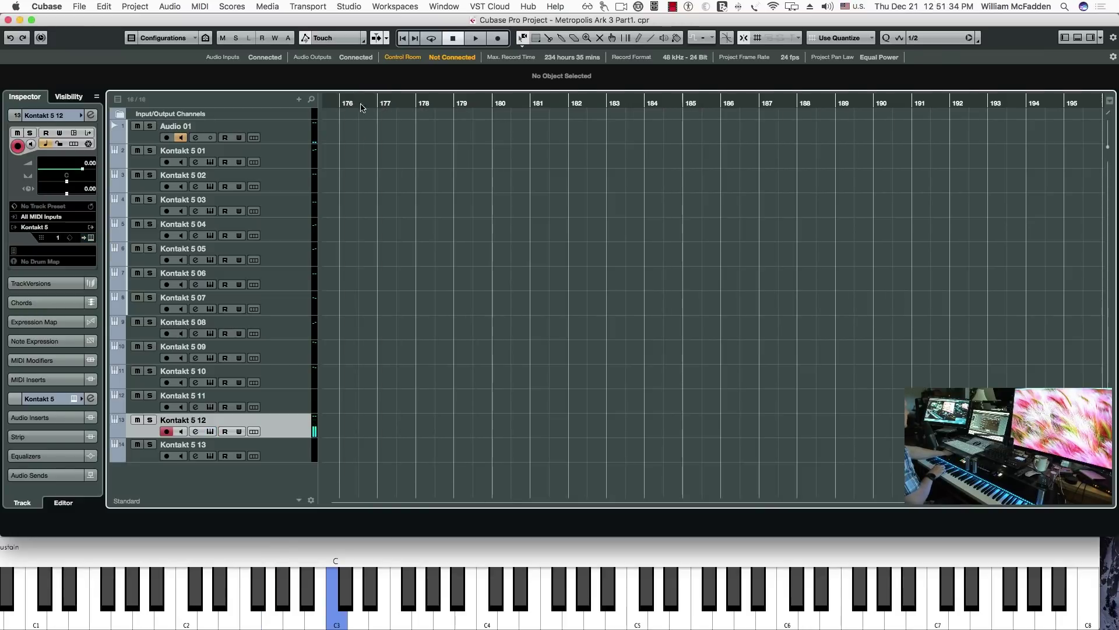
left_click(280, 455)
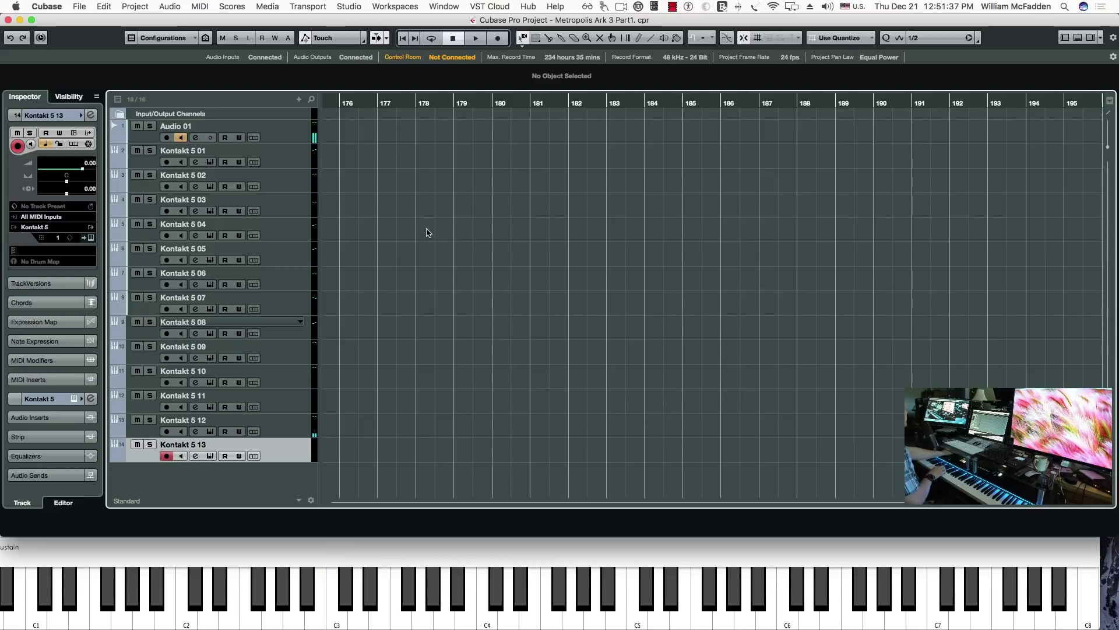
key("alt+shift+e")
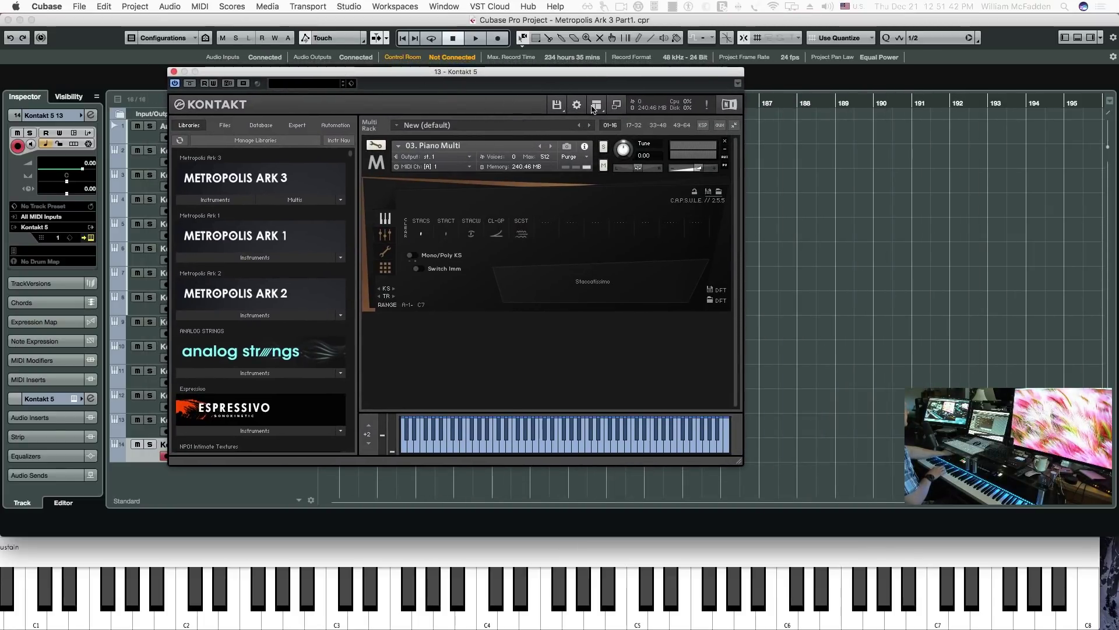
left_click(596, 106)
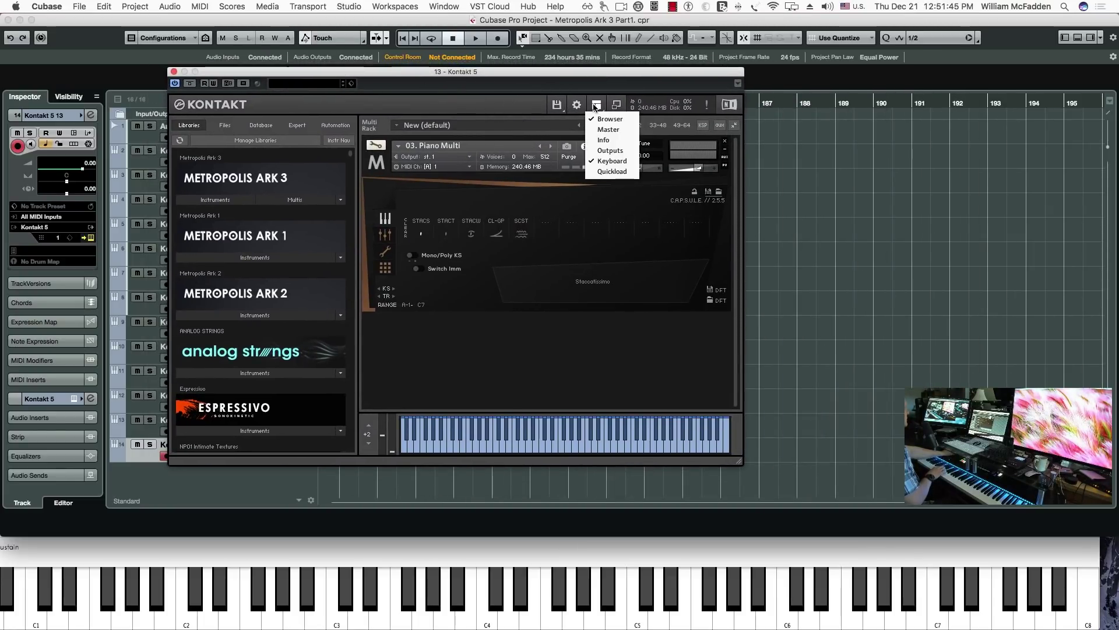
left_click(601, 119)
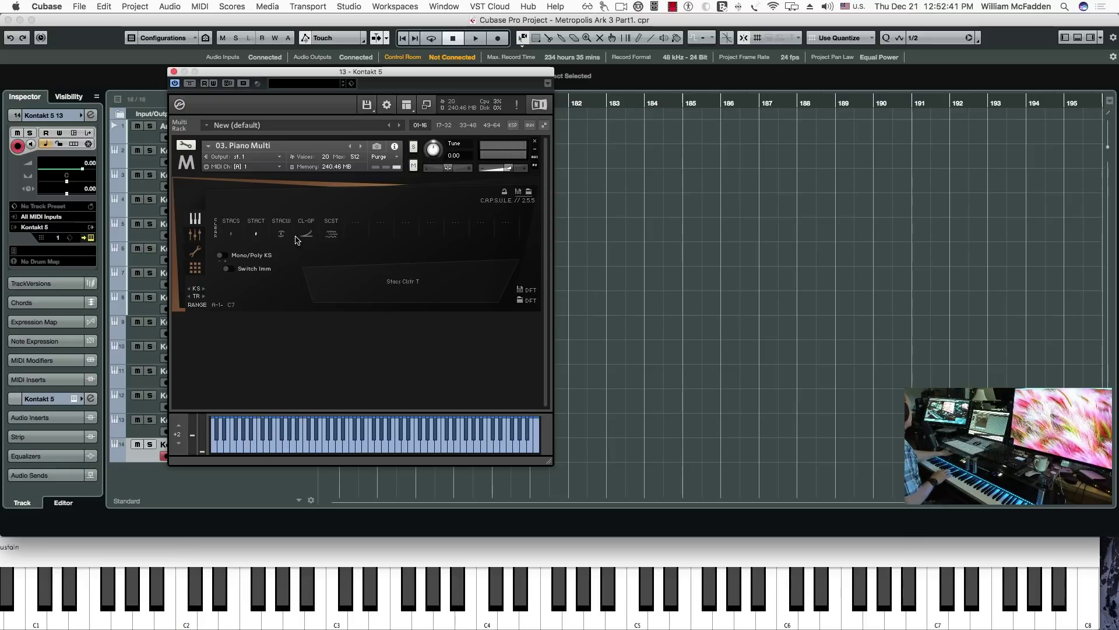
Audition the Piano patch's Staccato Clstr W, Cluster Gliss P and Scratched Strings articulations, and close Kontakt 5 13's instrument window.
left_click(283, 234)
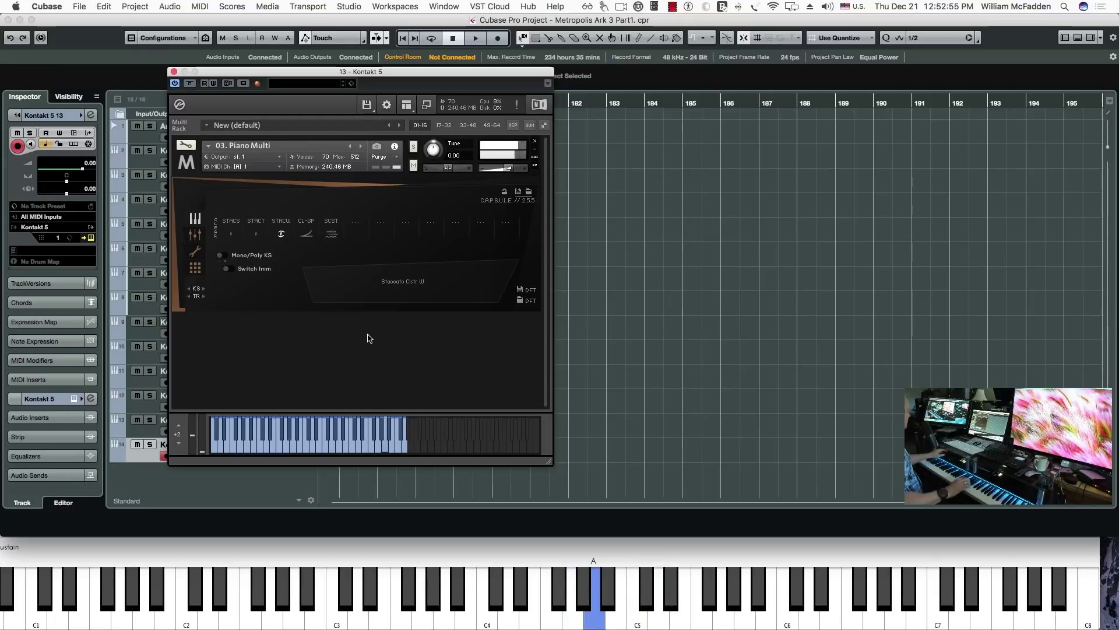
left_click(307, 236)
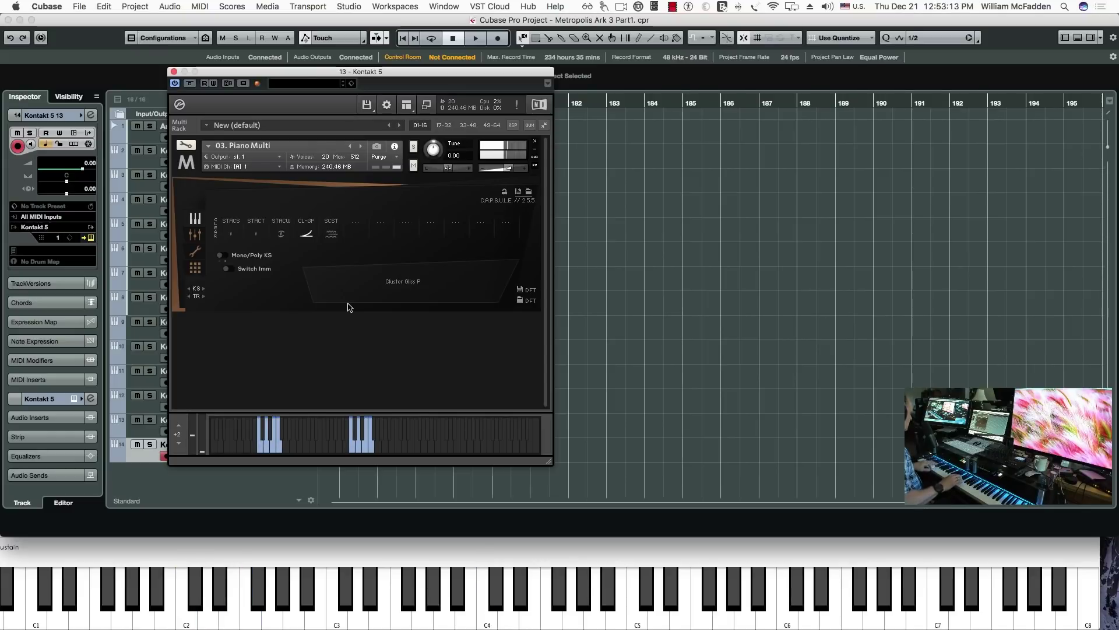
left_click(330, 235)
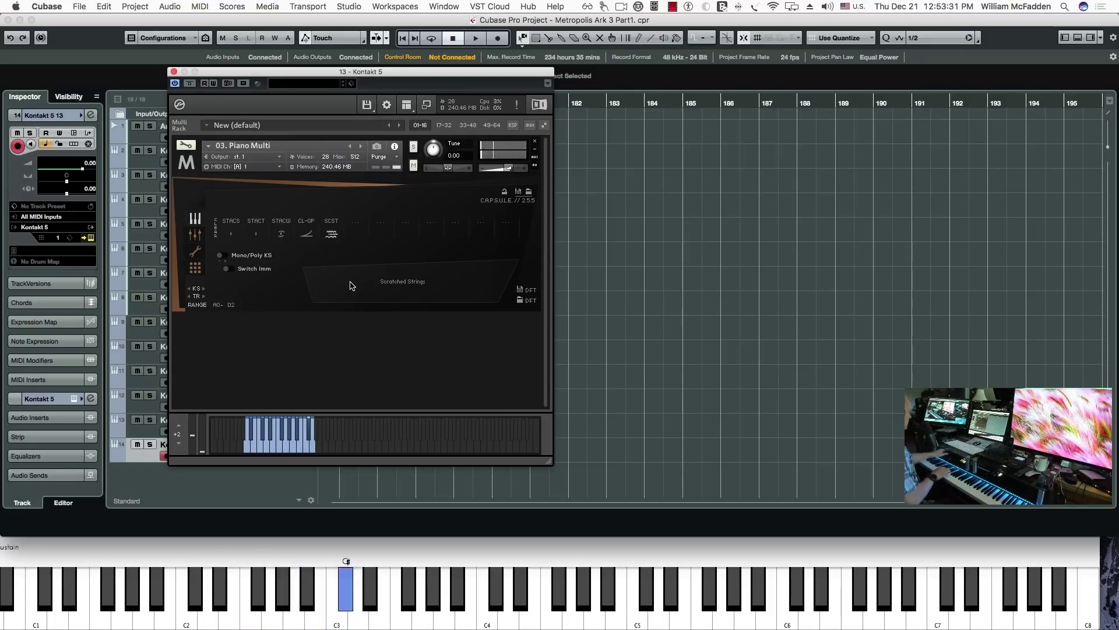
left_click(173, 71)
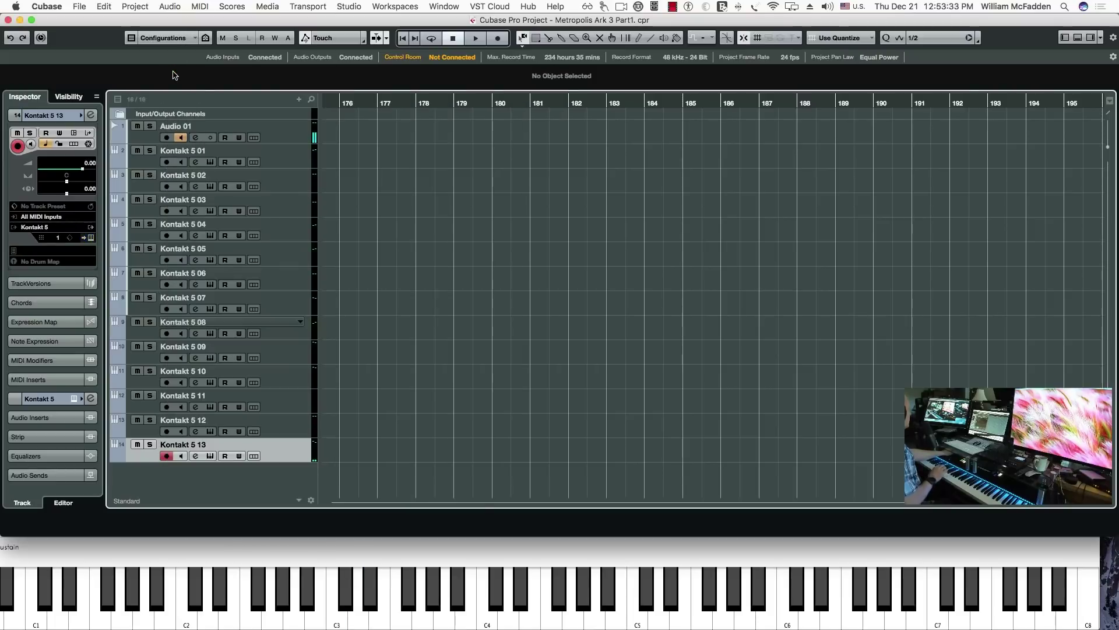